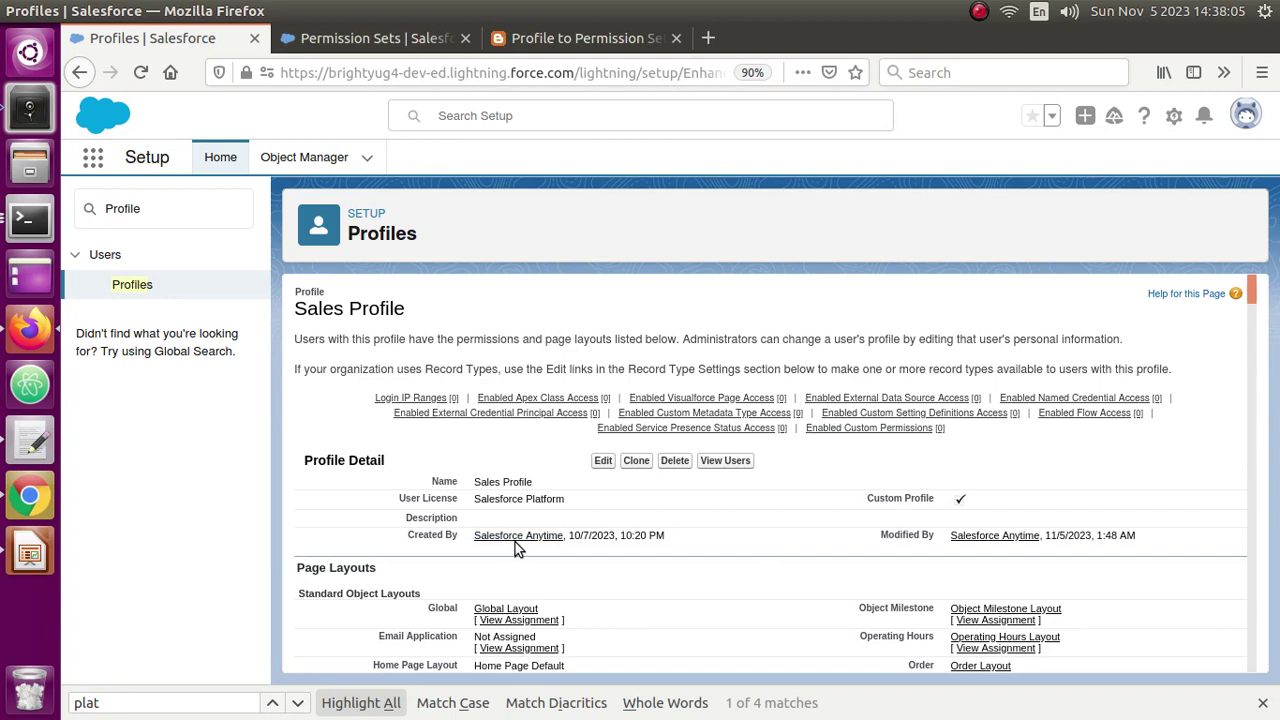
pyautogui.moveTo(472, 498); pyautogui.dragTo(574, 502)
pyautogui.click(576, 502)
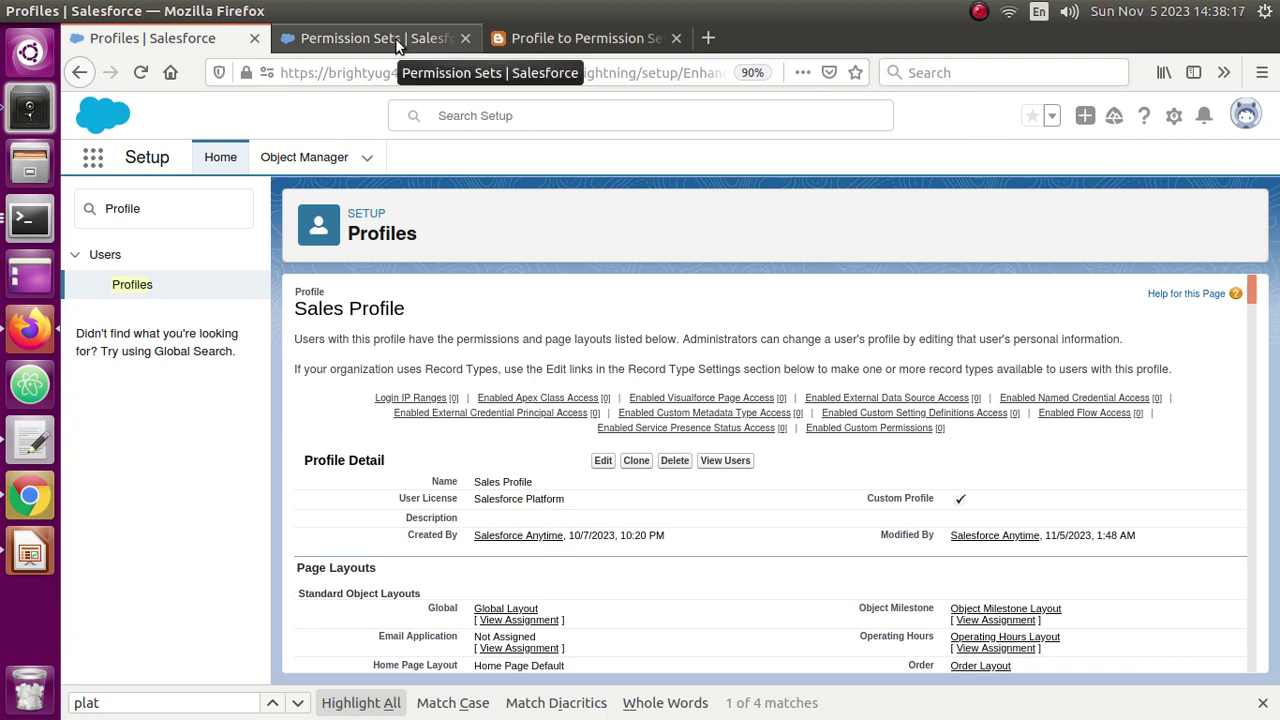
# Search the web for packmagix in a new browser tab and open the PackMagix site.
pyautogui.click(708, 40)
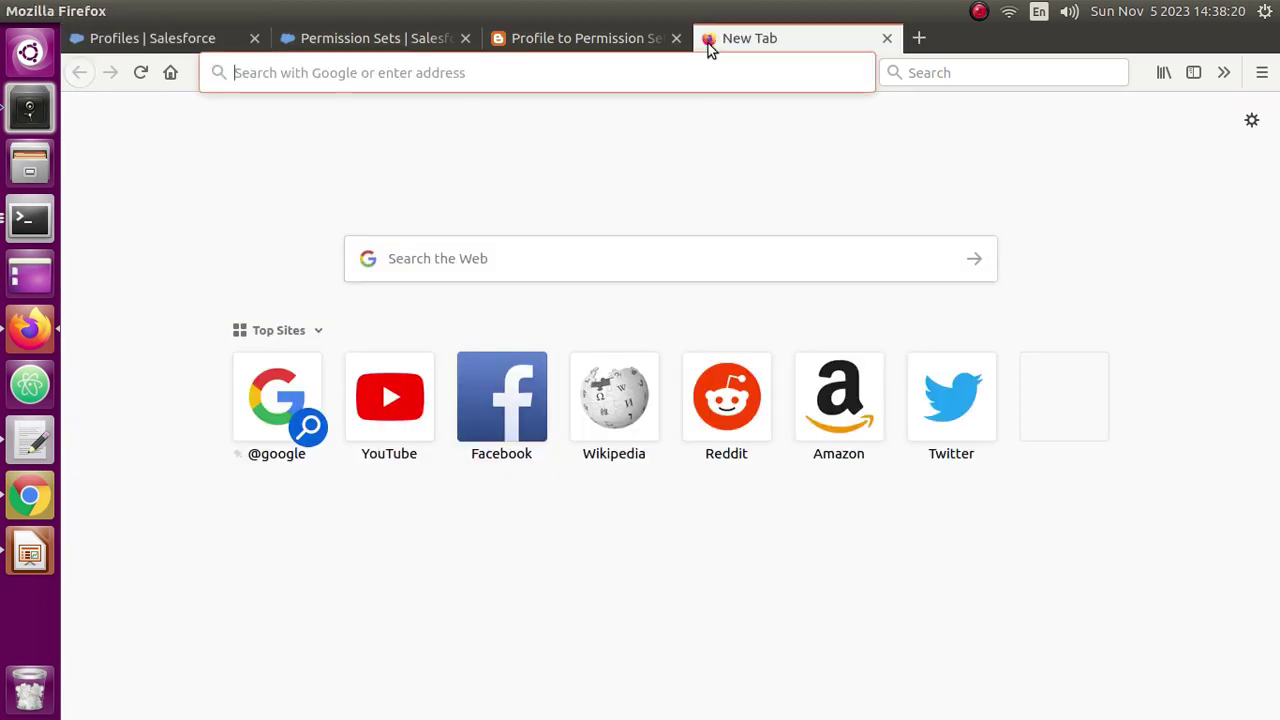
pyautogui.click(497, 74)
pyautogui.write('pa')
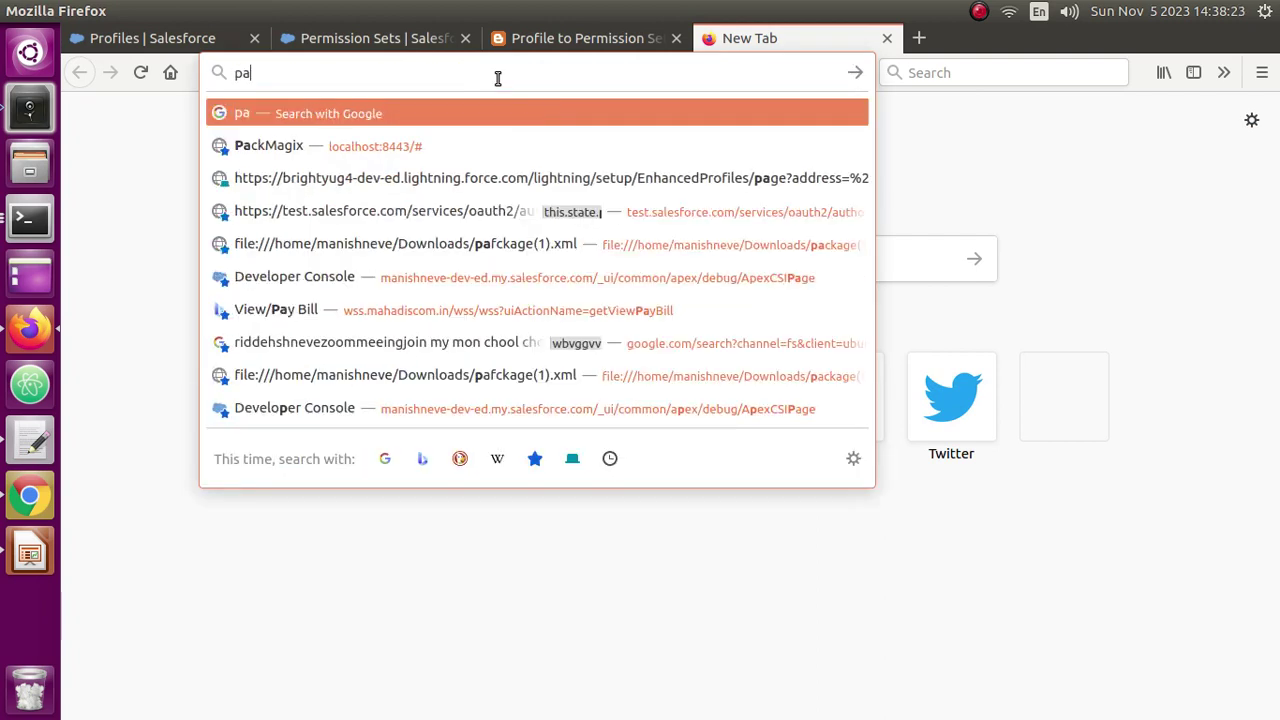
pyautogui.write('ckma')
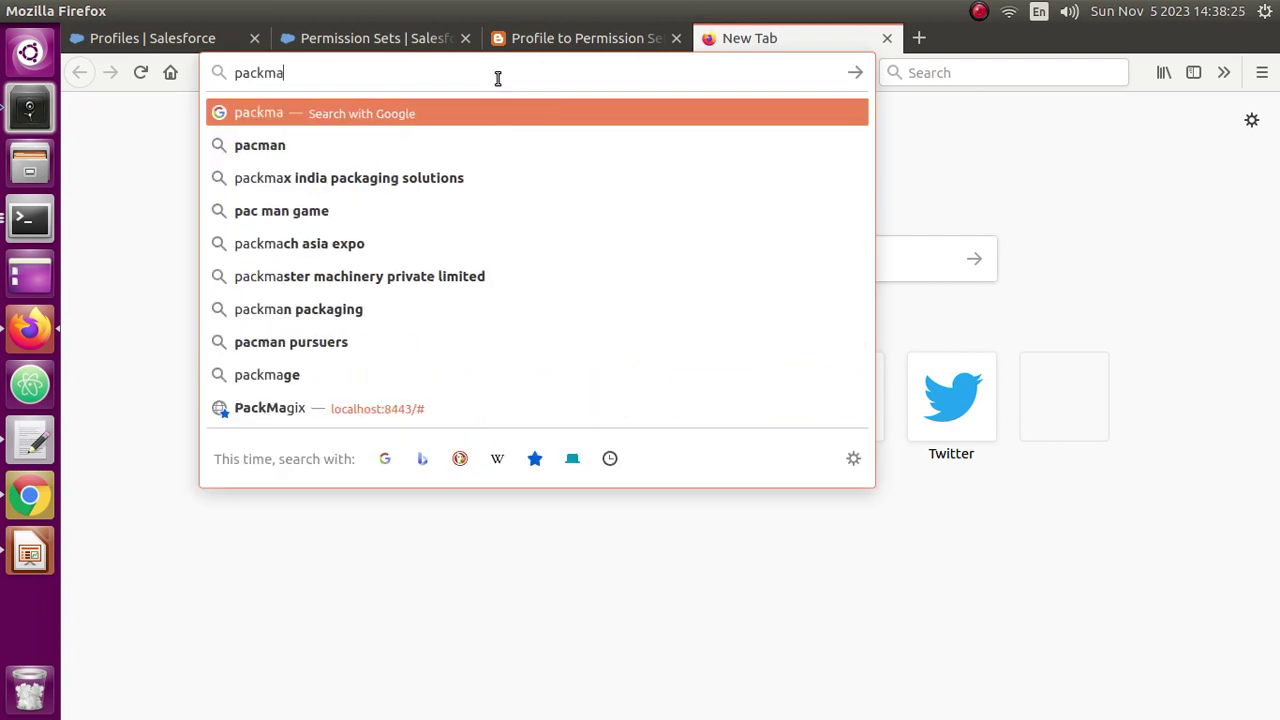
pyautogui.write('ix')
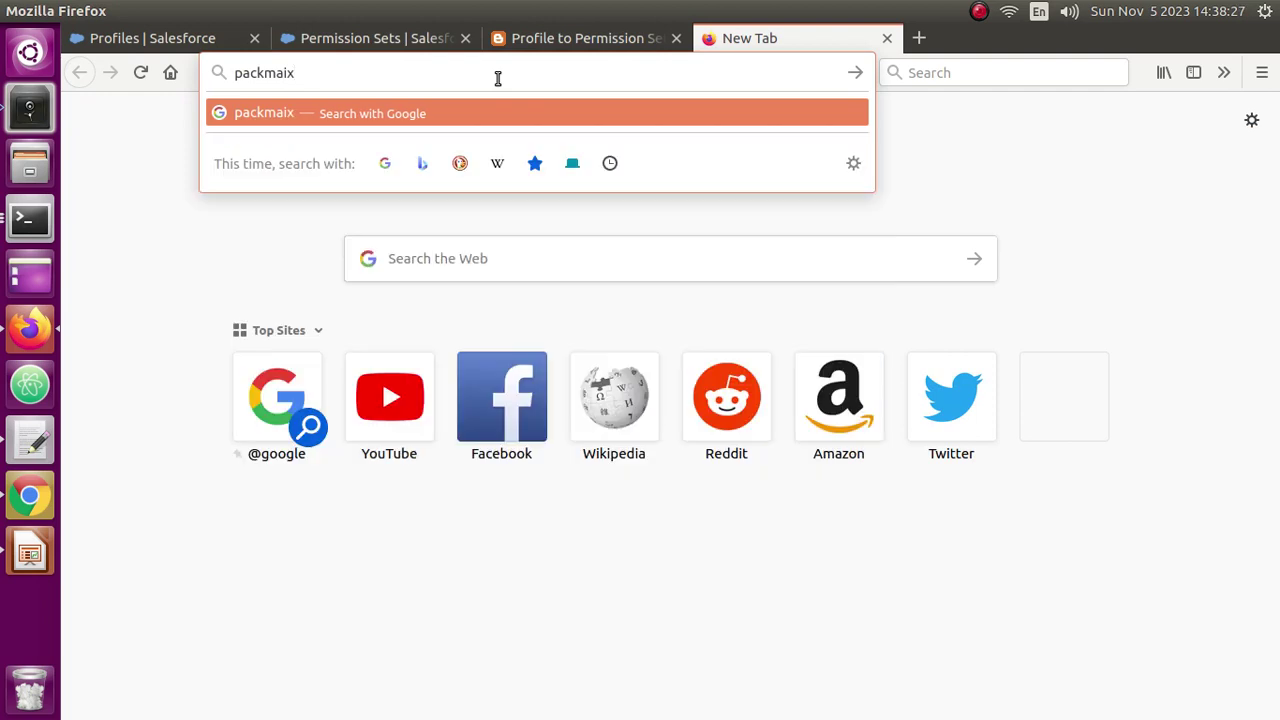
pyautogui.press('Return')
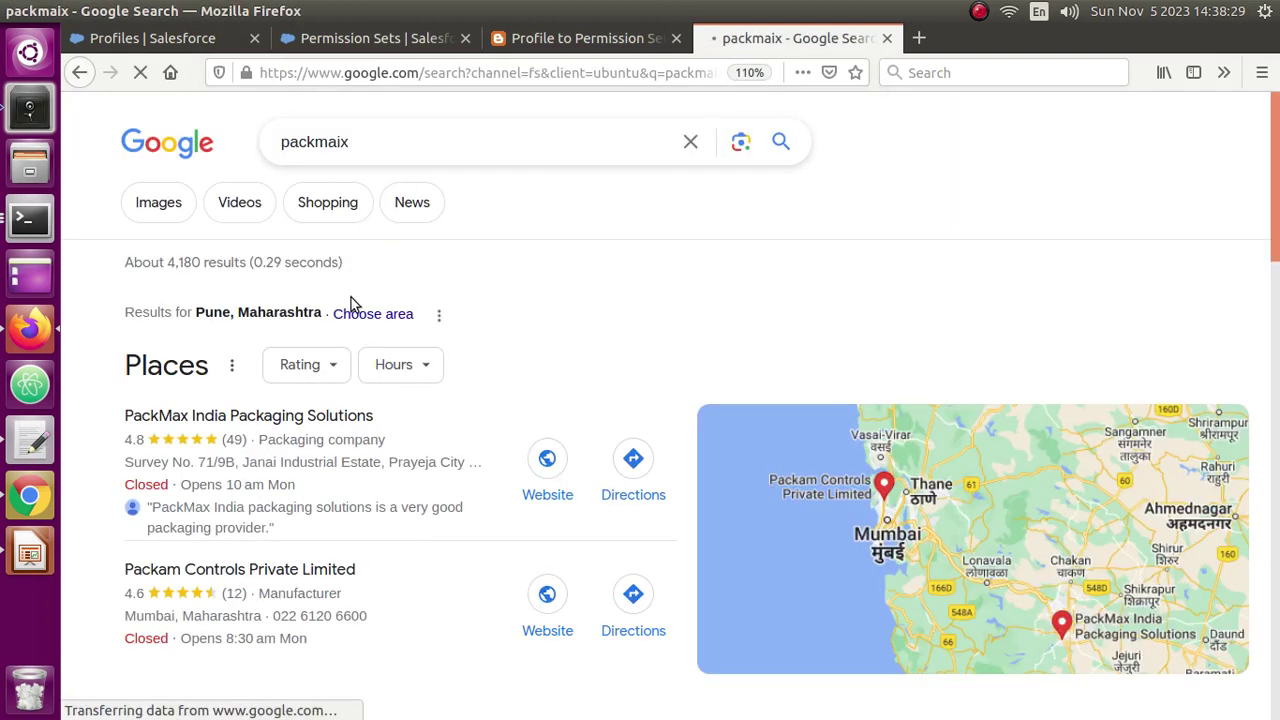
pyautogui.click(338, 143)
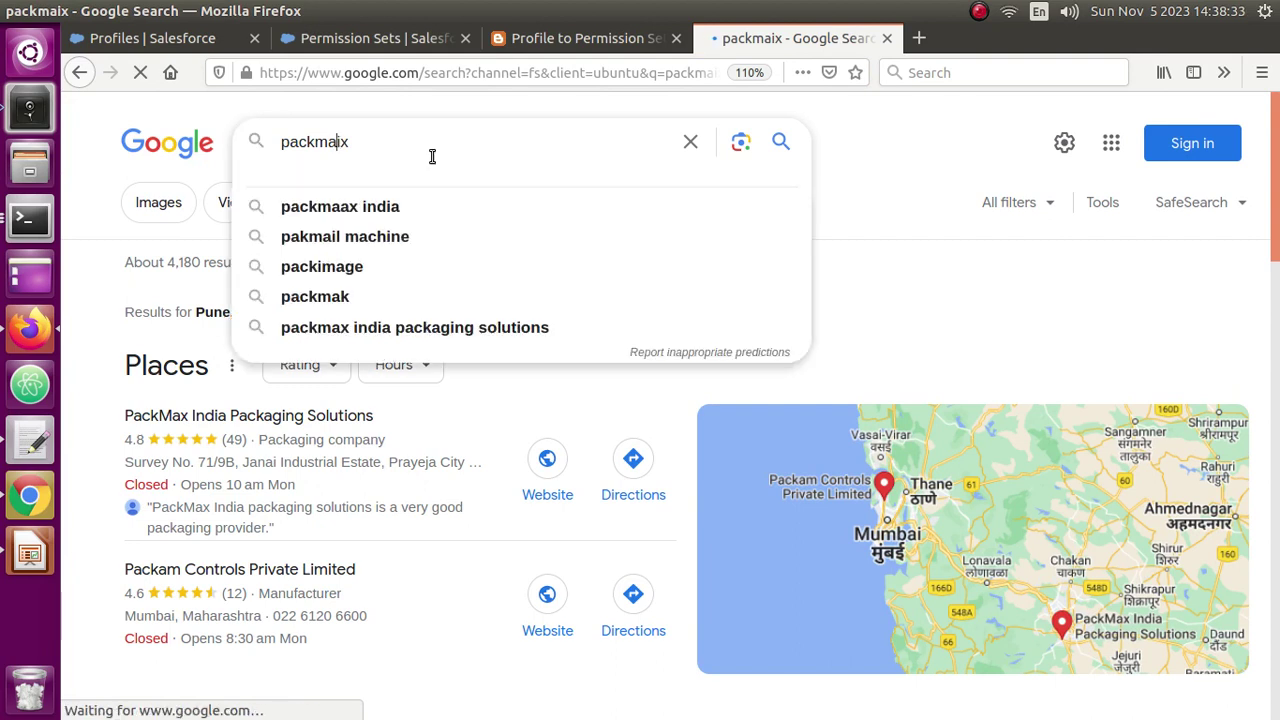
pyautogui.write('g')
pyautogui.press('Return')
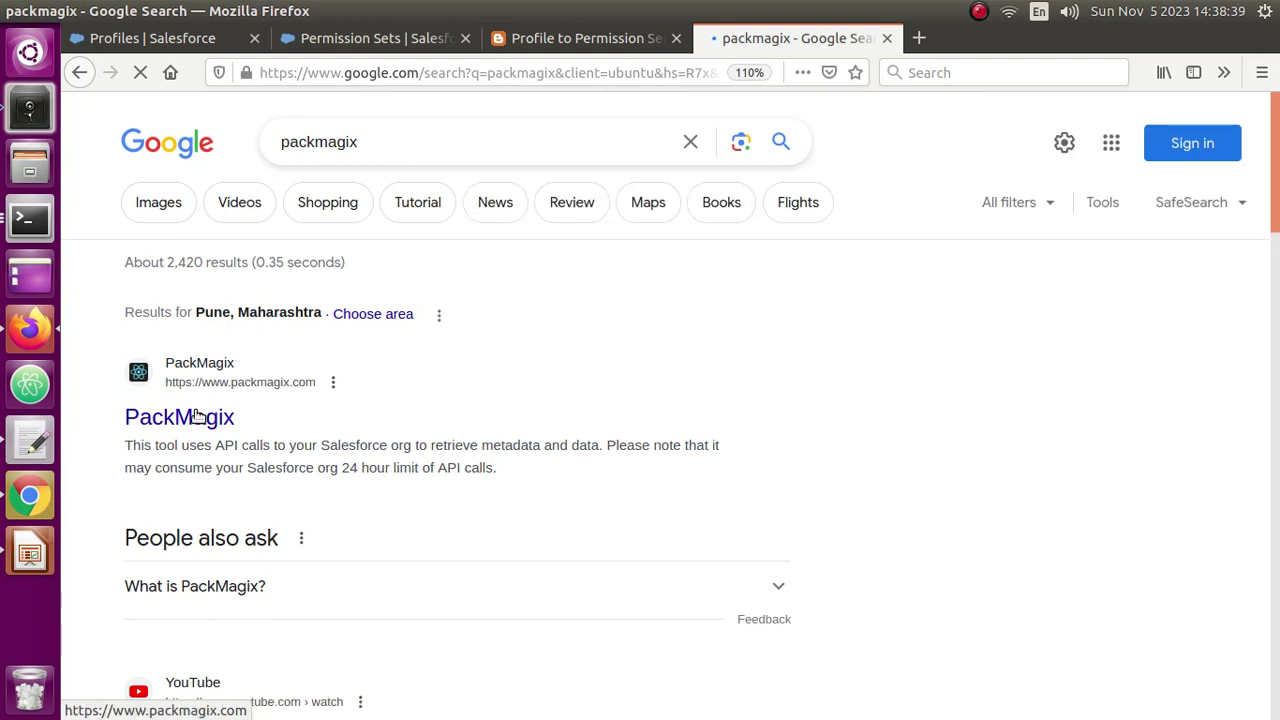
pyautogui.click(197, 416)
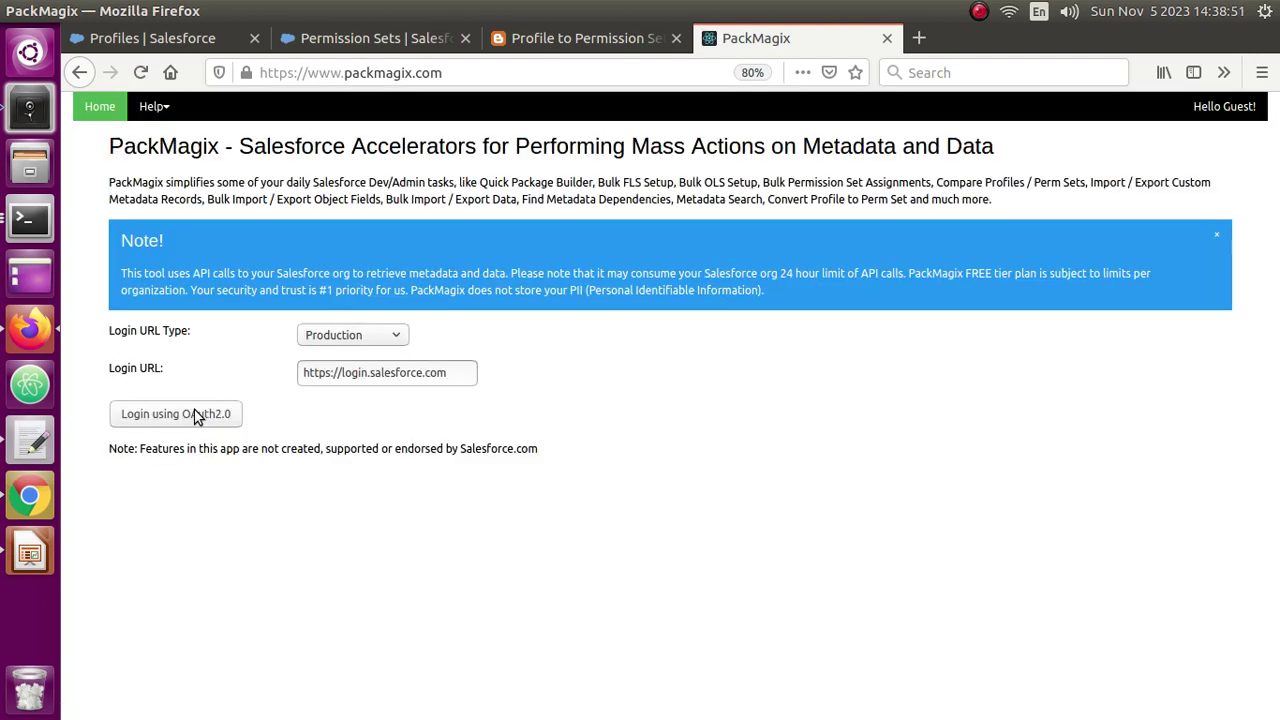
# Log in to PackMagix through OAuth2.0 with the saved Salesforce developer username and password, and allow Package Explorer the requested access.
pyautogui.click(197, 415)
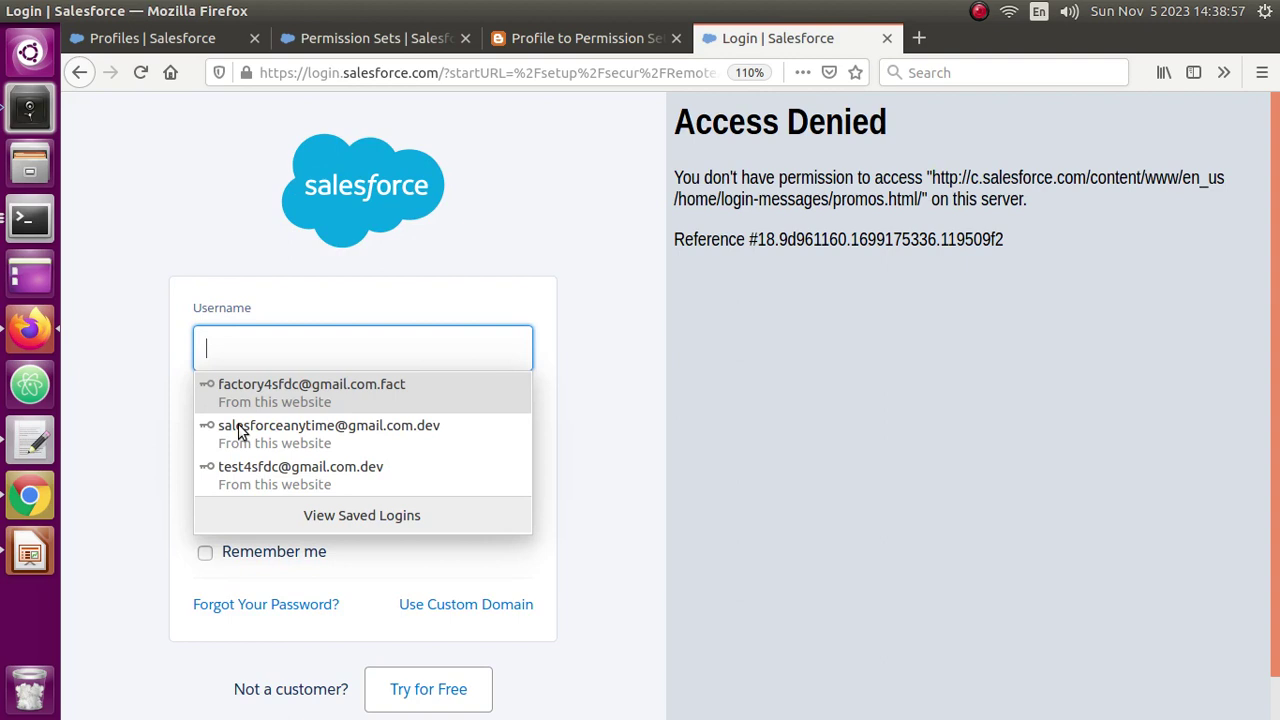
pyautogui.click(400, 437)
pyautogui.click(366, 505)
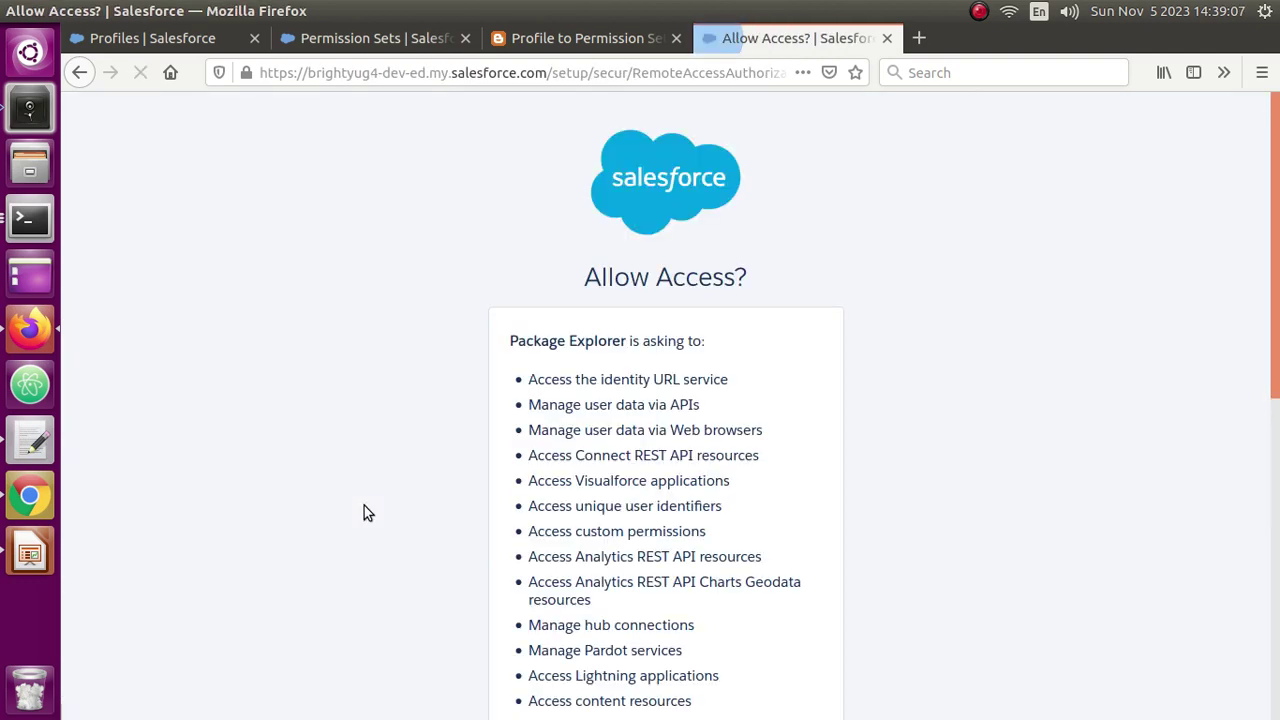
pyautogui.scroll(-5, 500, 478)
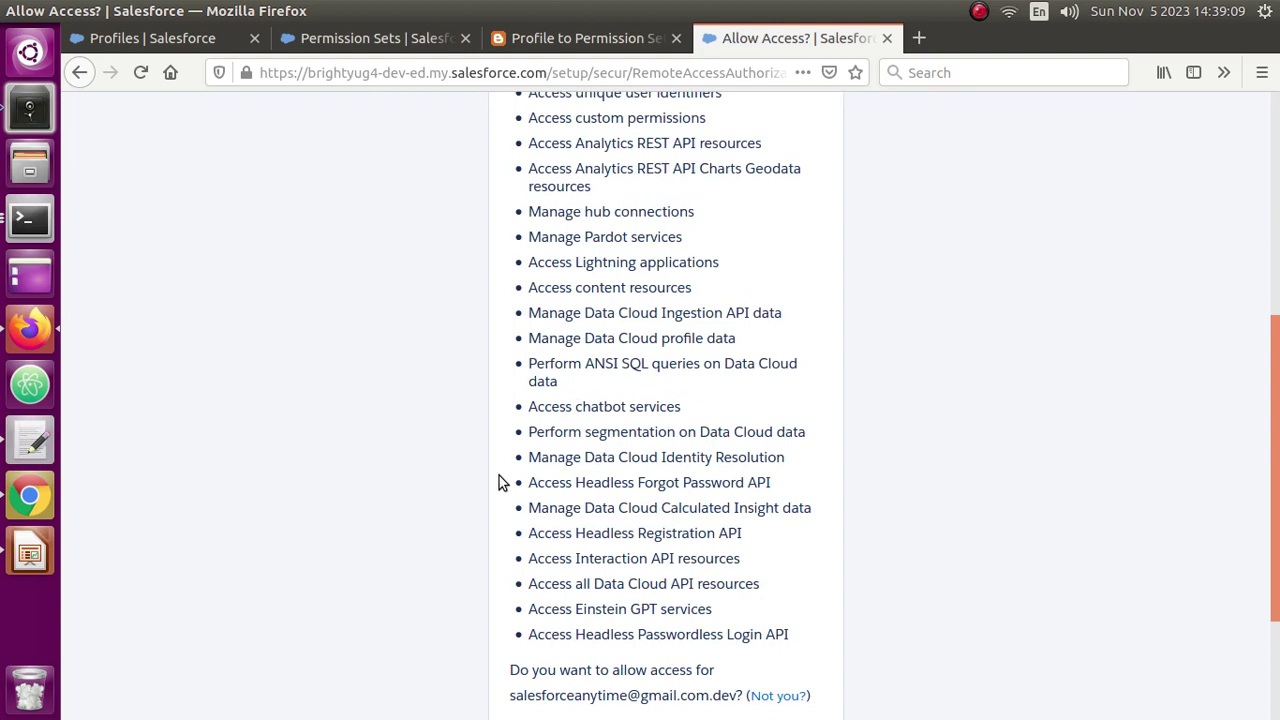
pyautogui.scroll(-2, 500, 480)
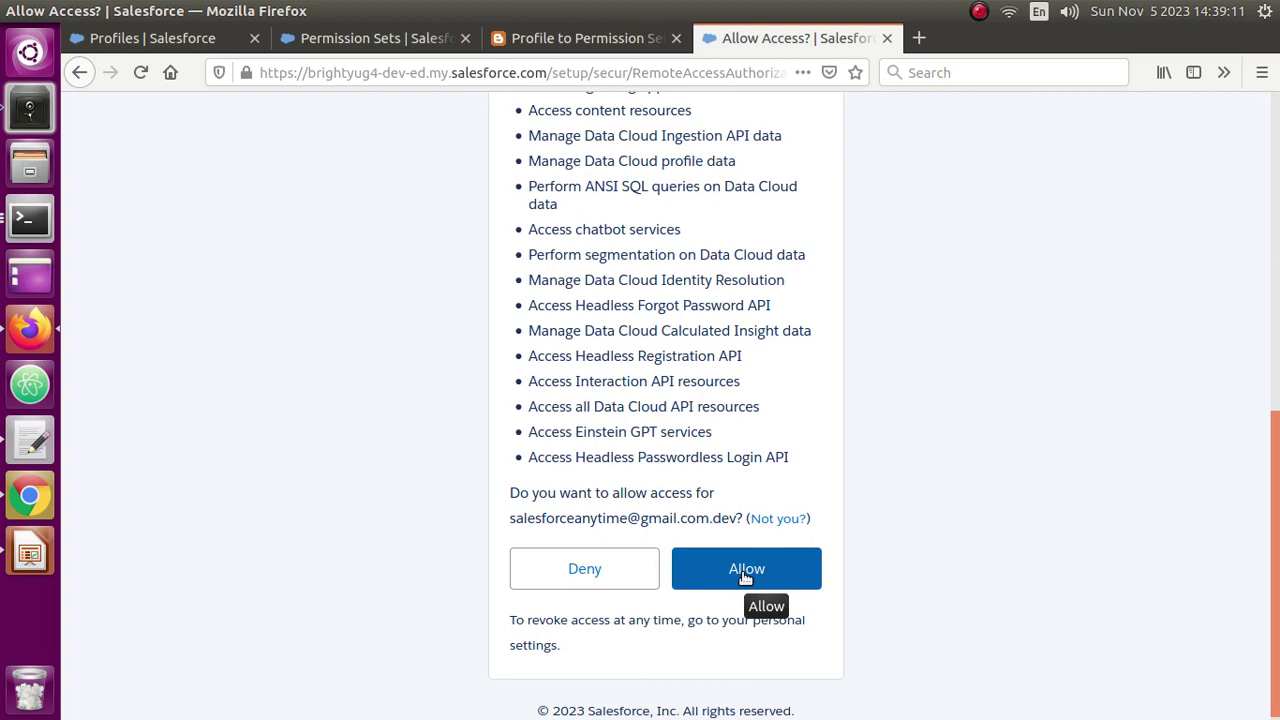
pyautogui.click(745, 577)
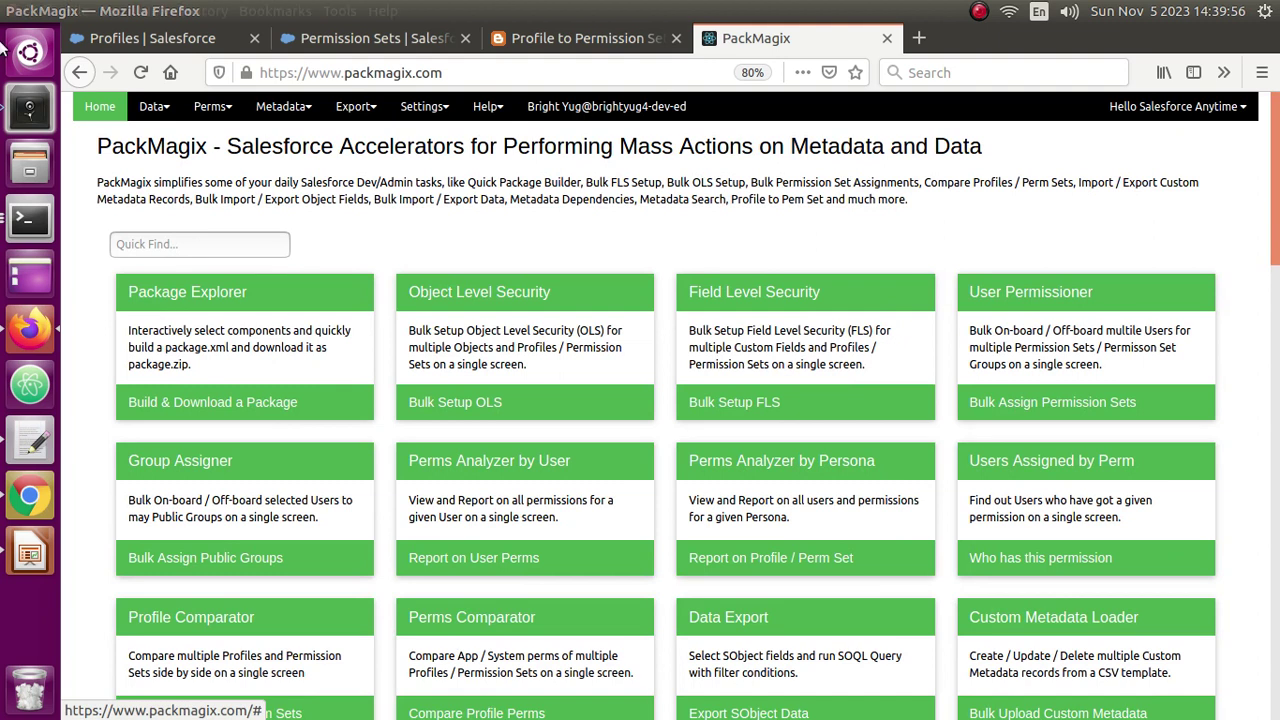
# Find the Profile To Perm Set tool by filtering the features for "conver" and open it.
pyautogui.click(205, 250)
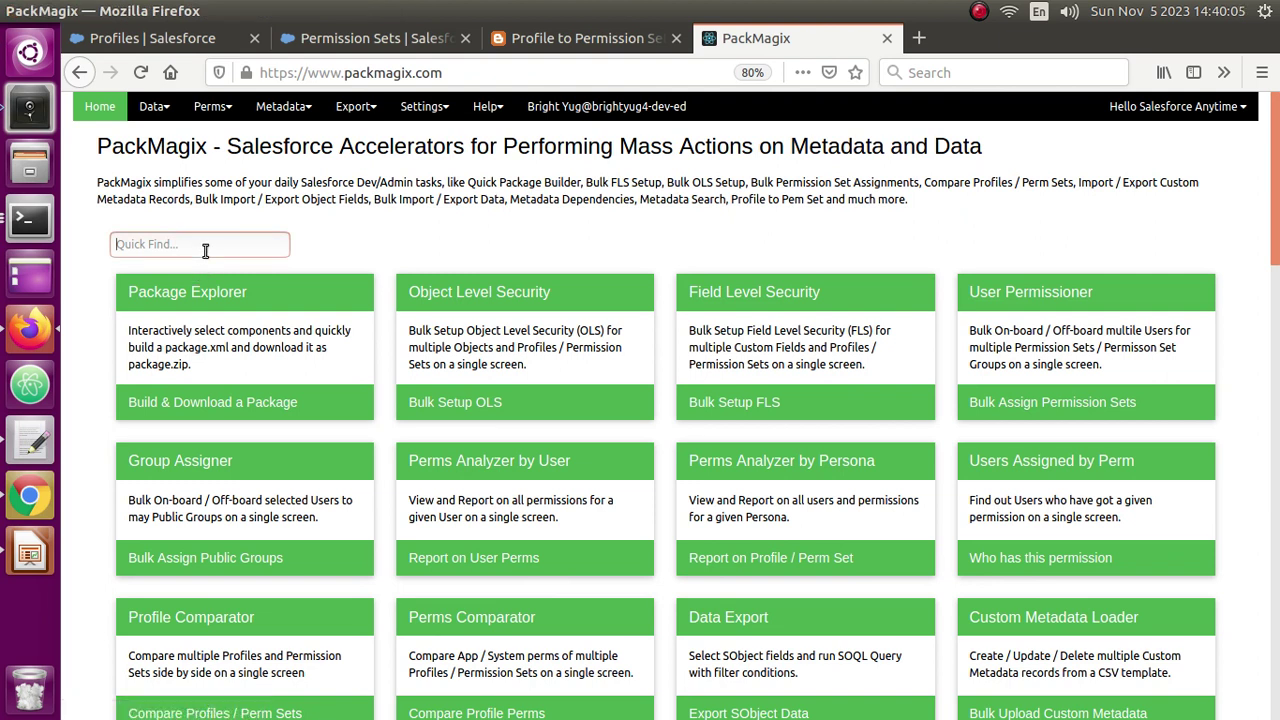
pyautogui.write('conver')
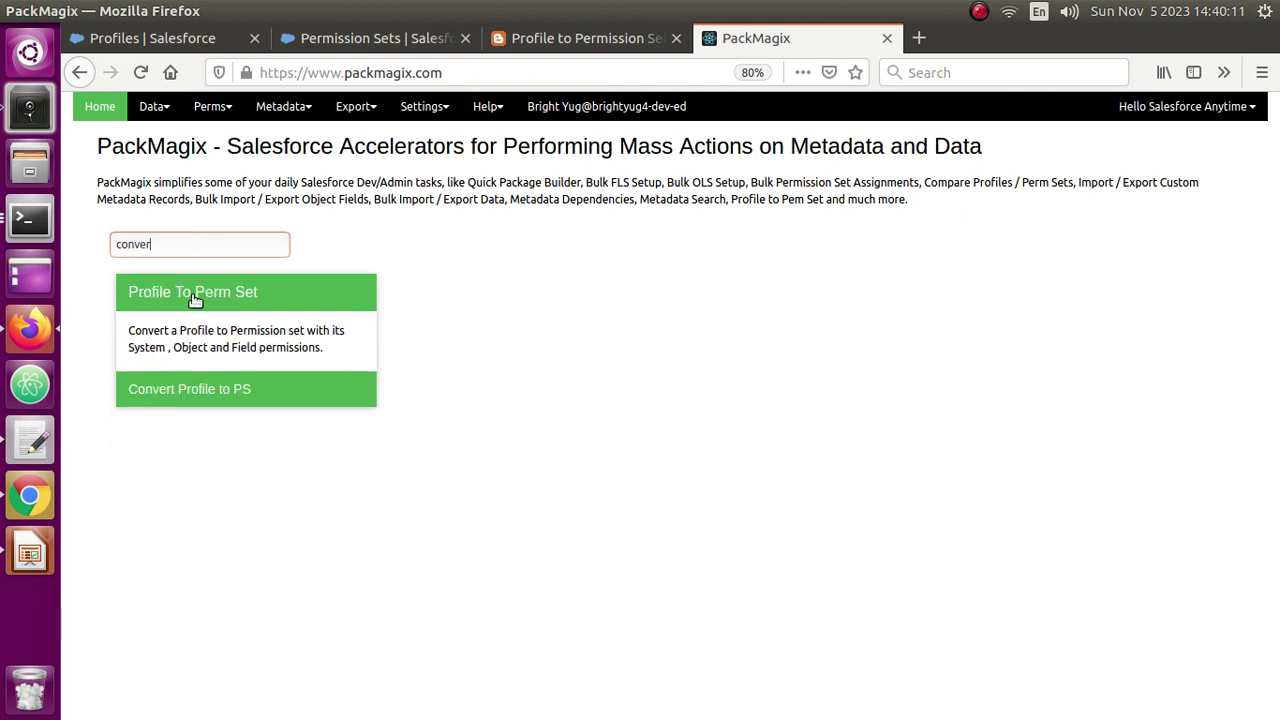
pyautogui.click(200, 303)
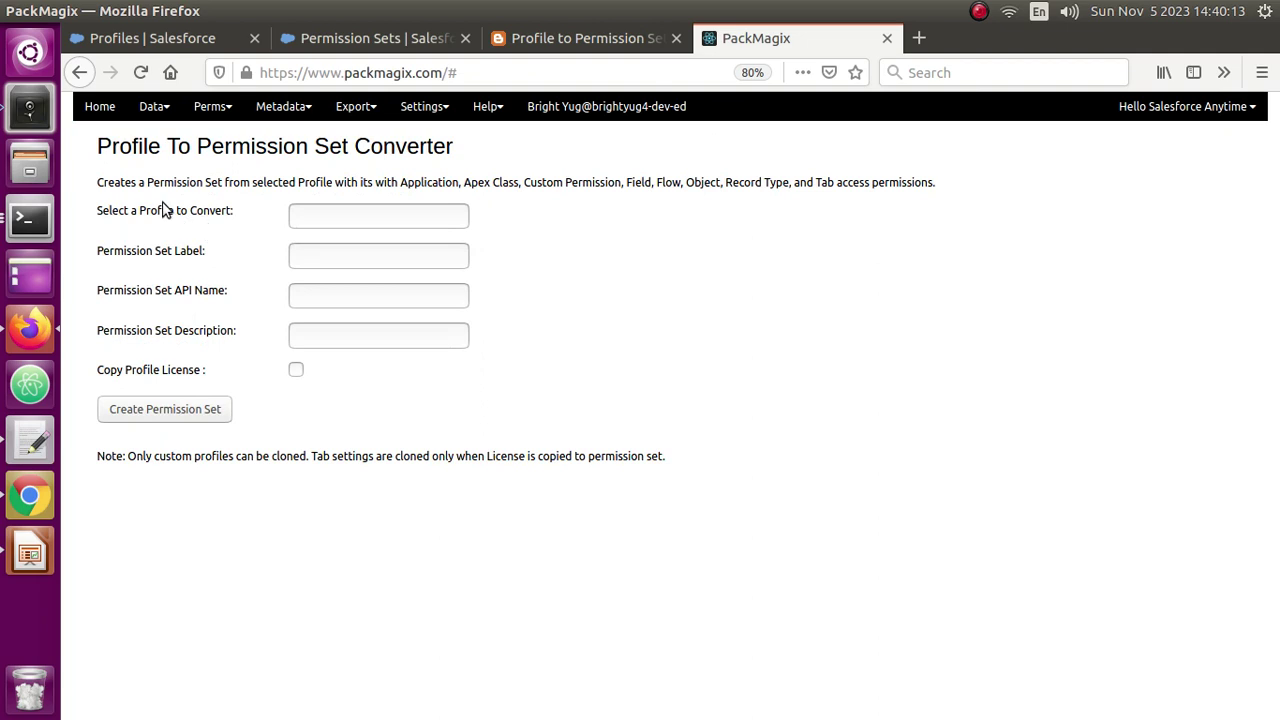
# Select Custom: Sales Profile as the profile to convert, filtering the available profiles by "sales".
pyautogui.click(364, 215)
pyautogui.click(363, 214)
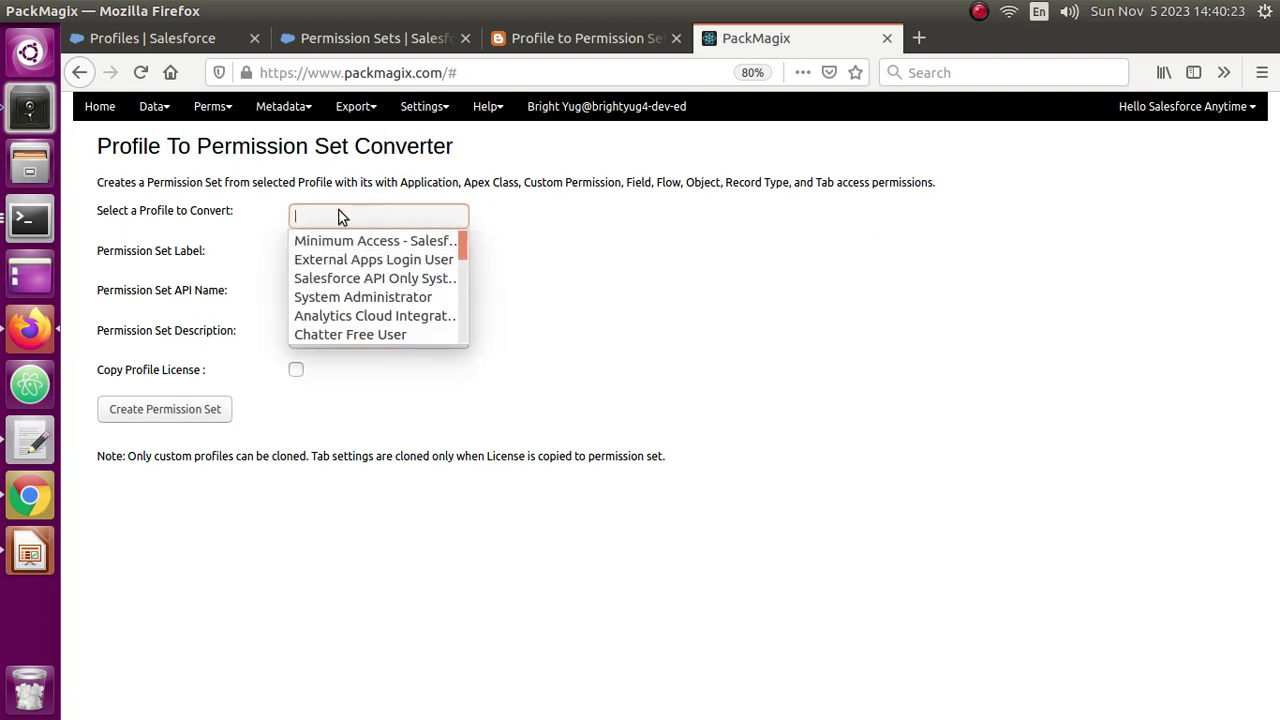
pyautogui.click(341, 212)
pyautogui.click(340, 212)
pyautogui.write('sales')
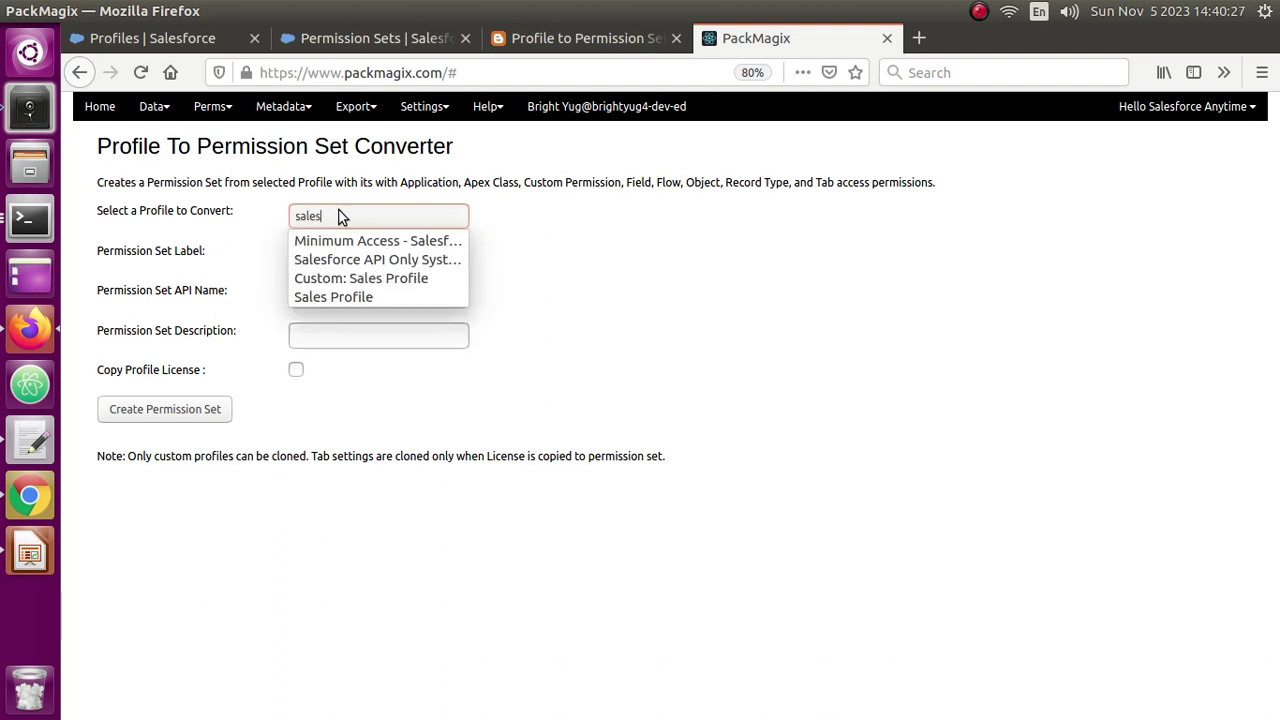
pyautogui.click(350, 280)
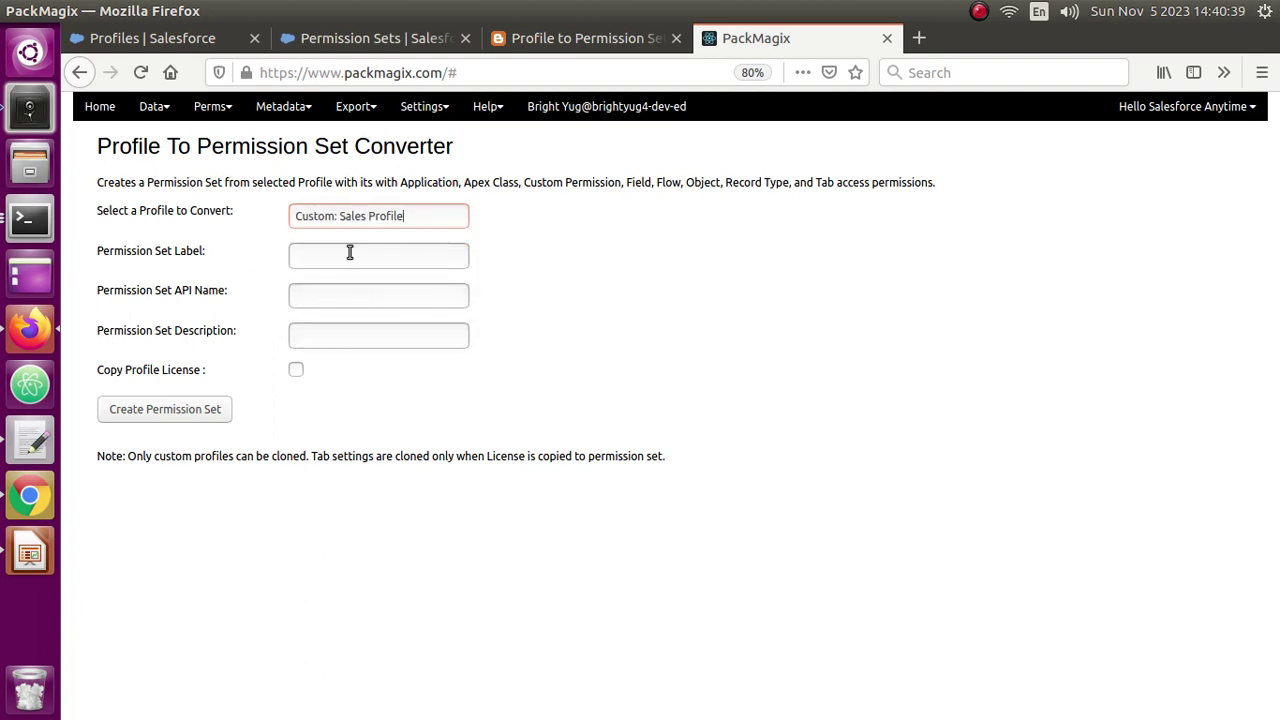
# Set the permission set's label and description to Sales Field User PS, with Sales_Field_User_PS as its API name.
pyautogui.click(350, 253)
pyautogui.write('Sales Field')
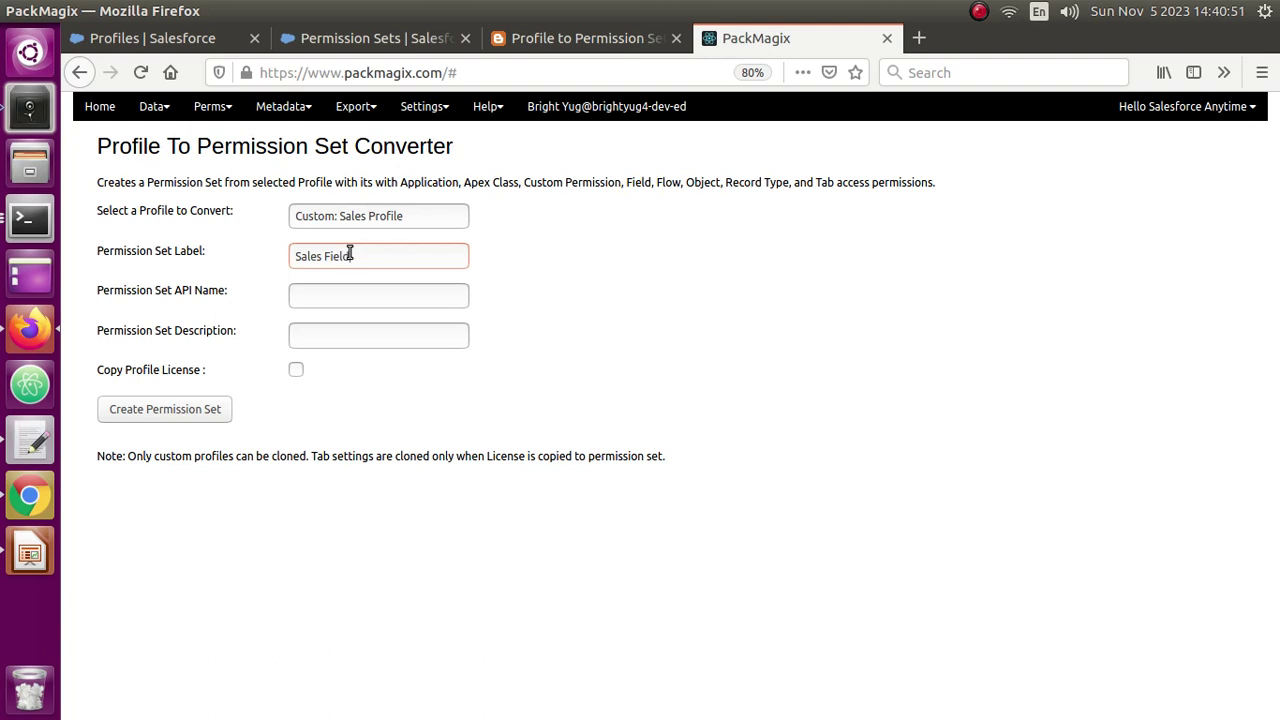
pyautogui.write(' User PS')
pyautogui.click(383, 295)
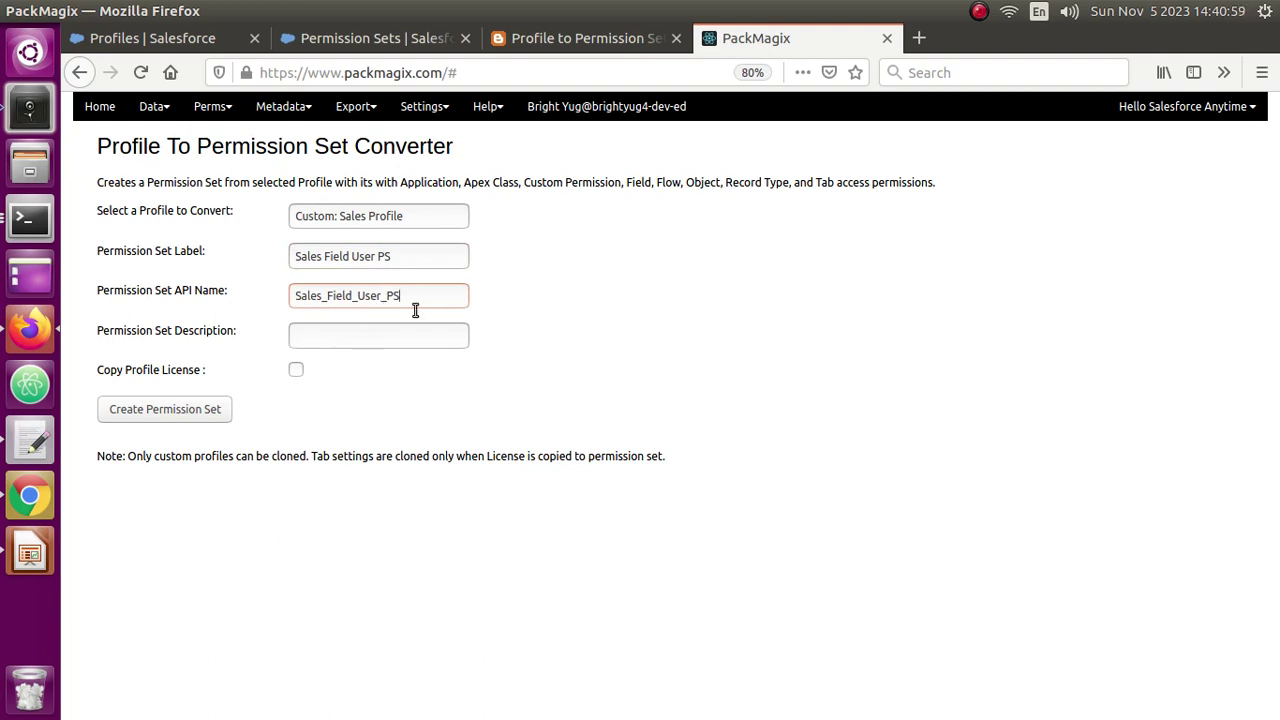
pyautogui.click(362, 334)
pyautogui.moveTo(414, 256); pyautogui.dragTo(248, 251)
pyautogui.hotkey('ctrl', 'c')
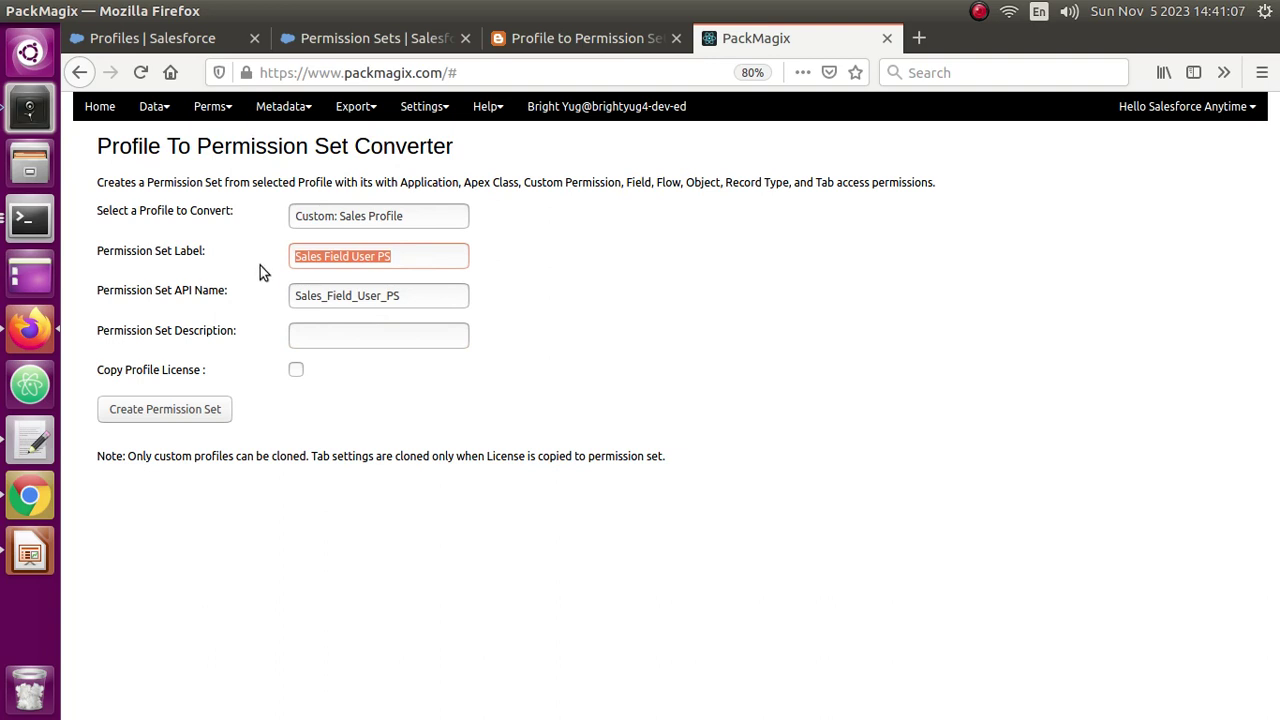
pyautogui.click(357, 336)
pyautogui.hotkey('ctrl', 'v')
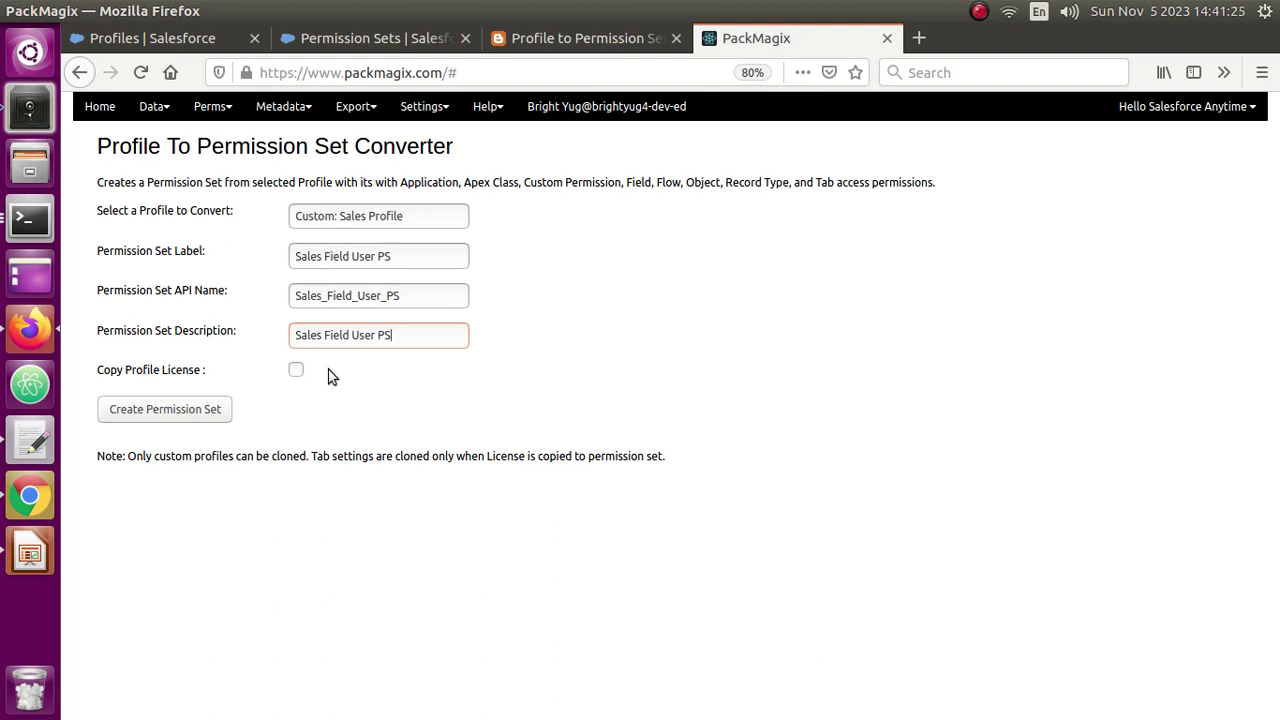
# Enable copying of the profile license and create the permission set.
pyautogui.click(297, 371)
pyautogui.click(195, 420)
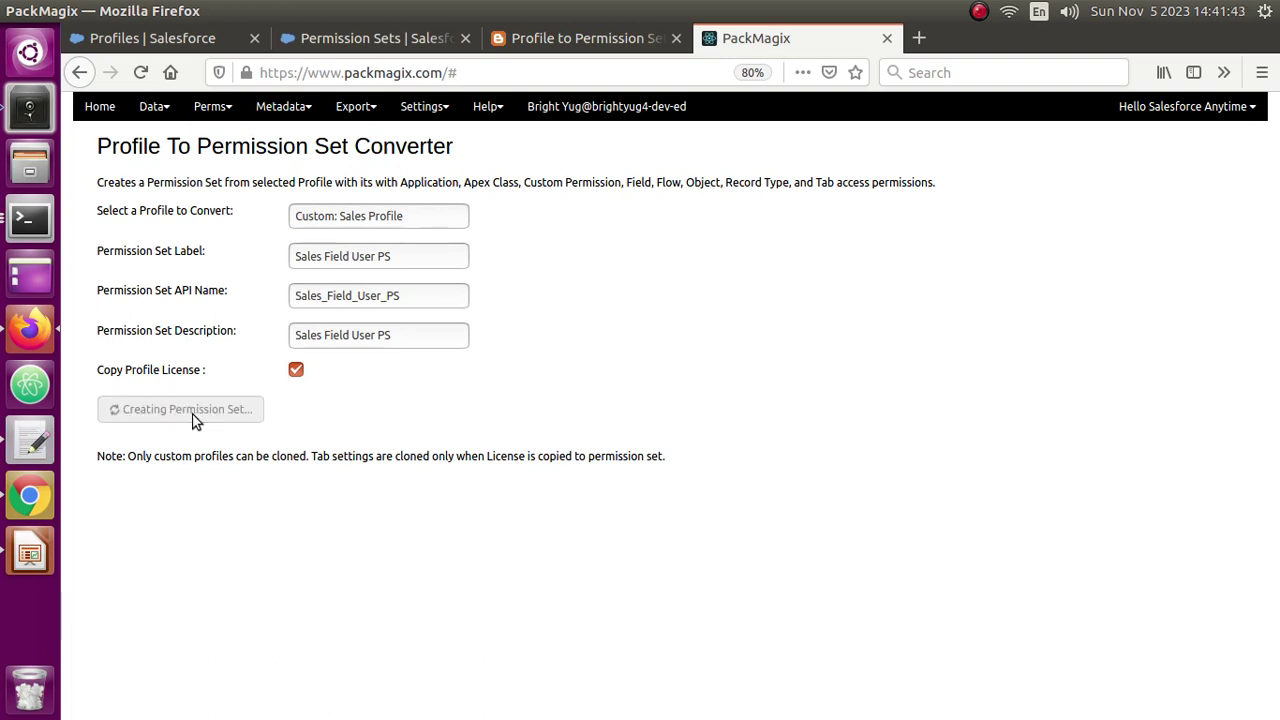
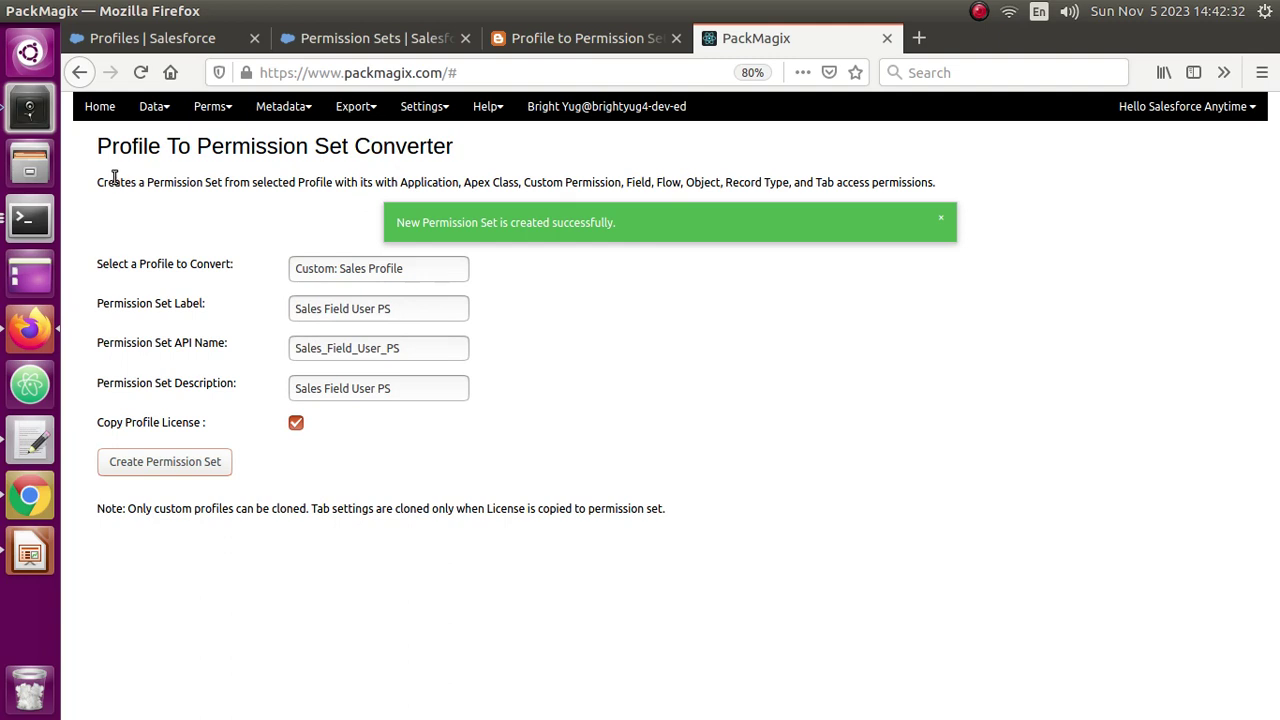
# Return to the home page, filter the features for "compare" and open the Profile Comparator.
pyautogui.click(118, 115)
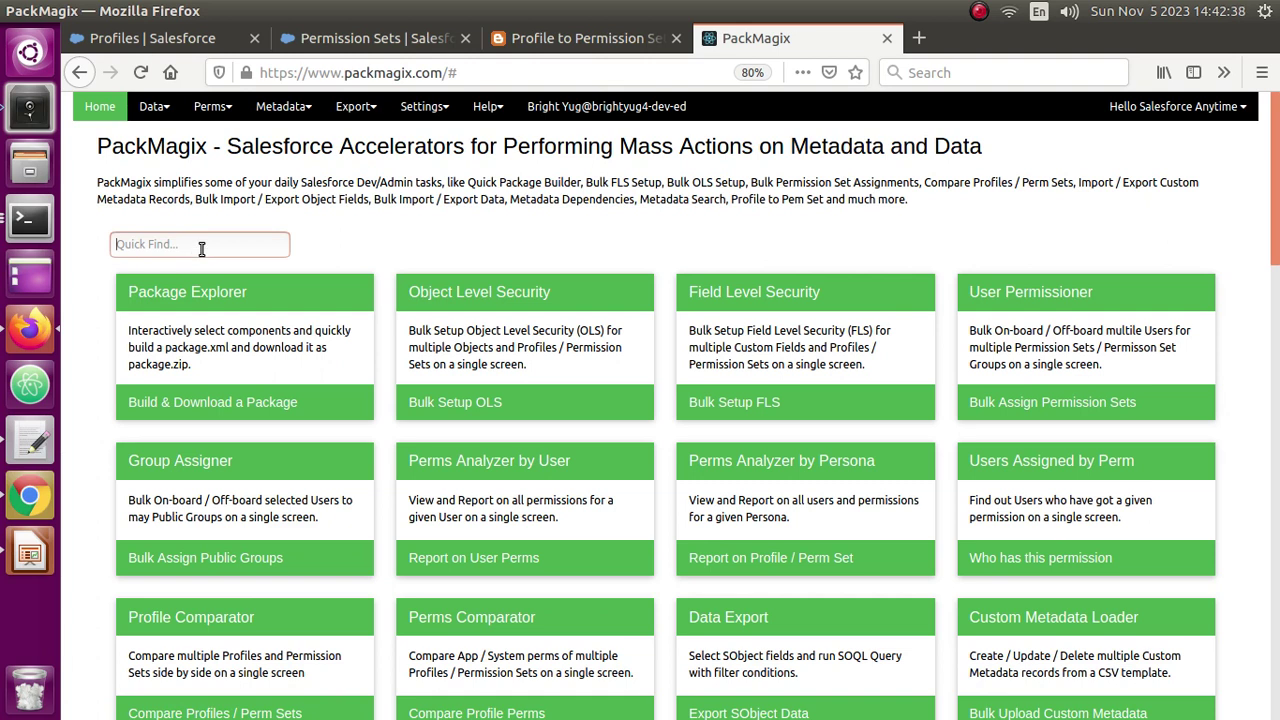
pyautogui.write('compare')
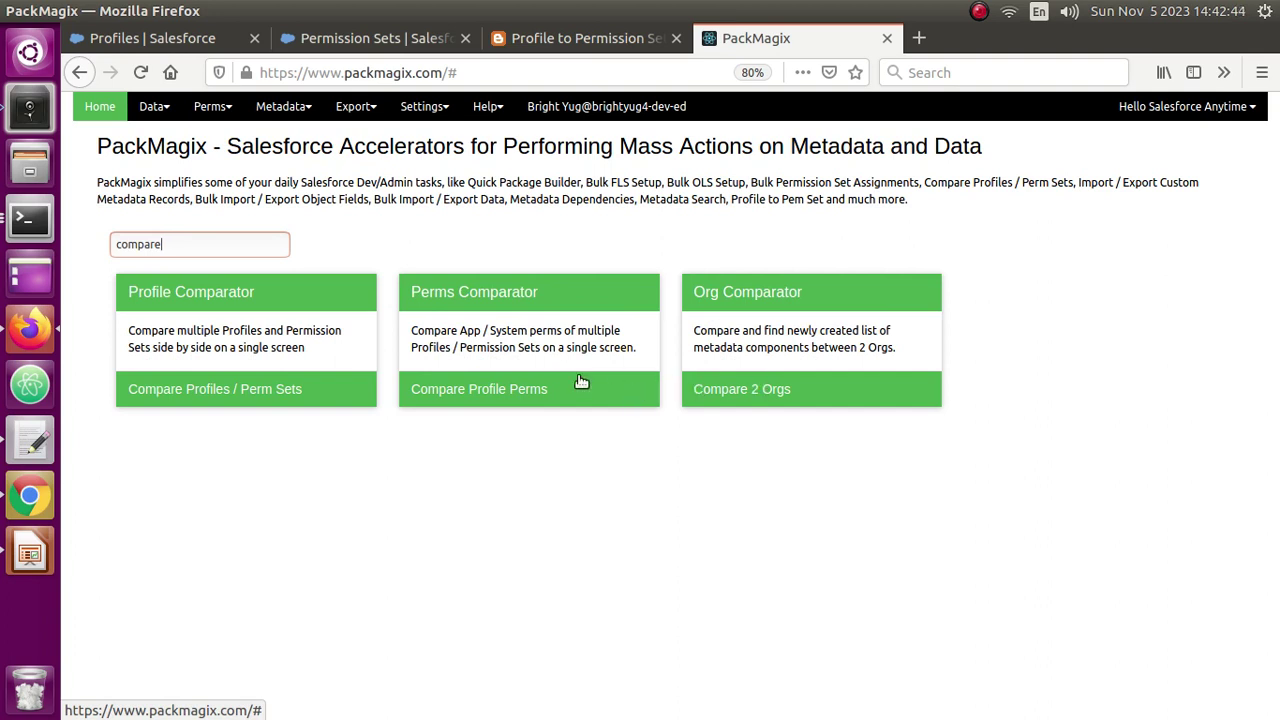
pyautogui.click(222, 356)
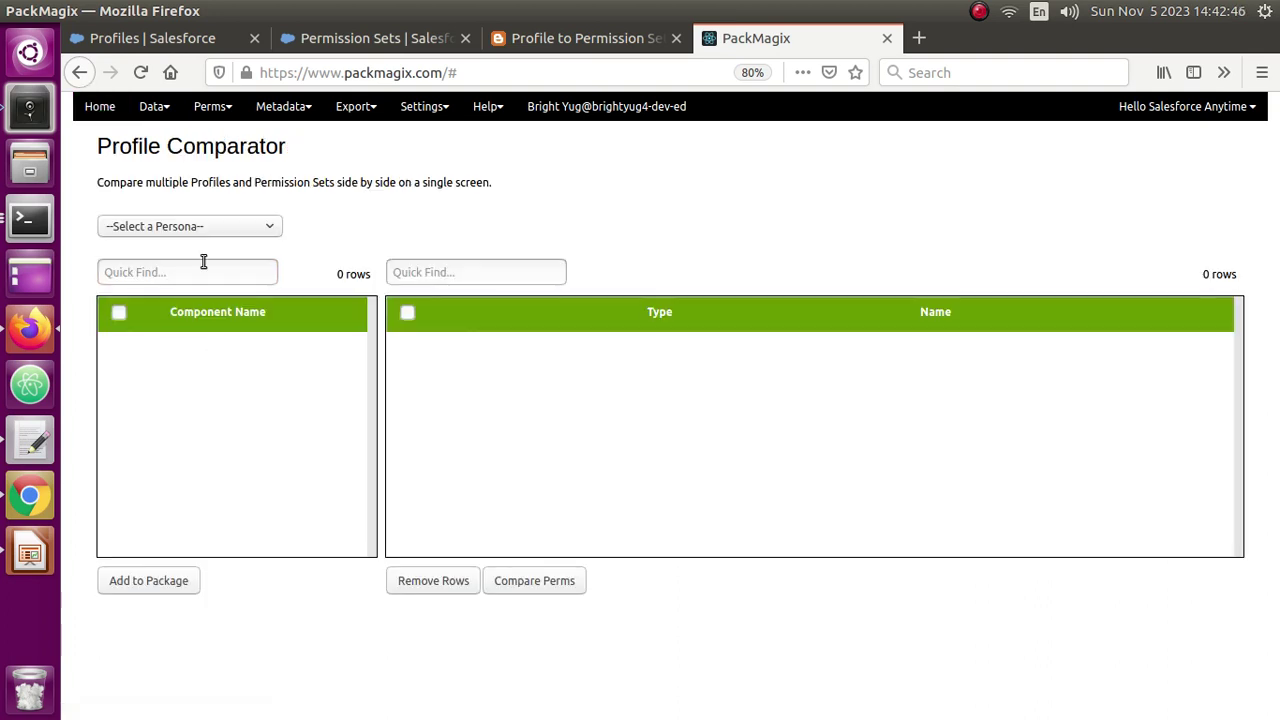
# Add the profile Custom: Sales Profile to the comparison package using the filter "sales", and clear the filter.
pyautogui.click(199, 231)
pyautogui.click(171, 274)
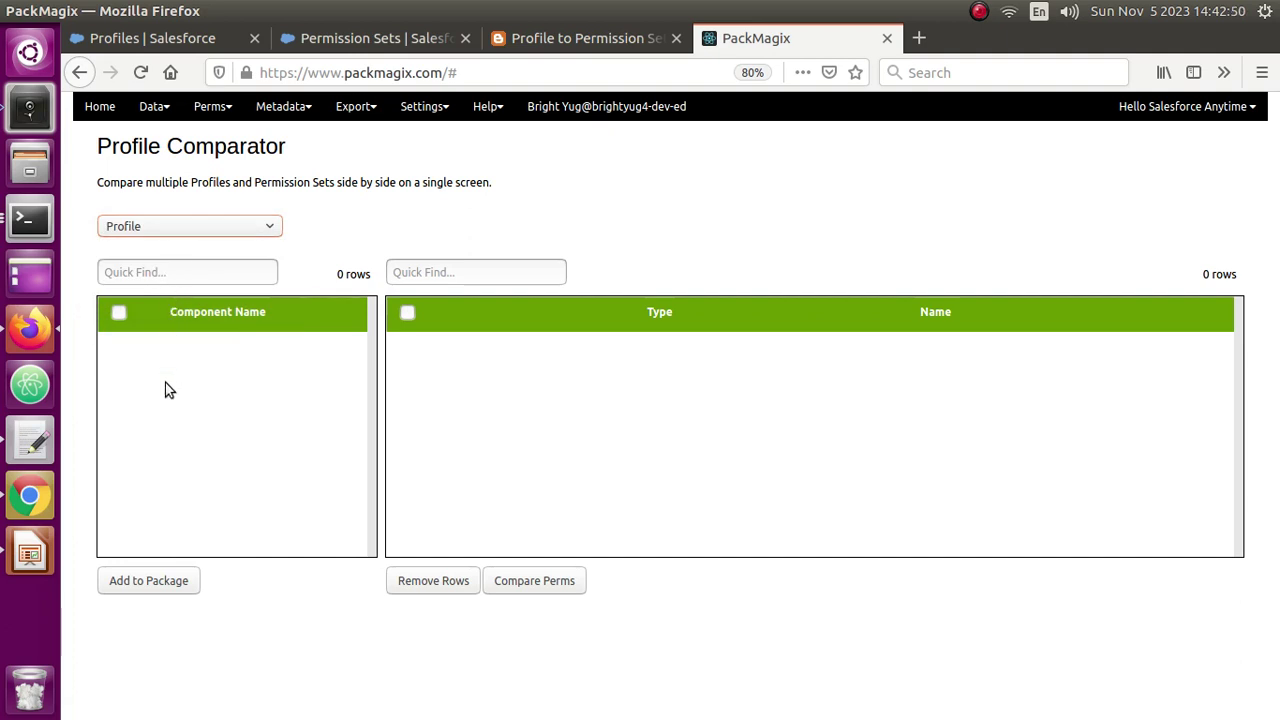
pyautogui.click(168, 272)
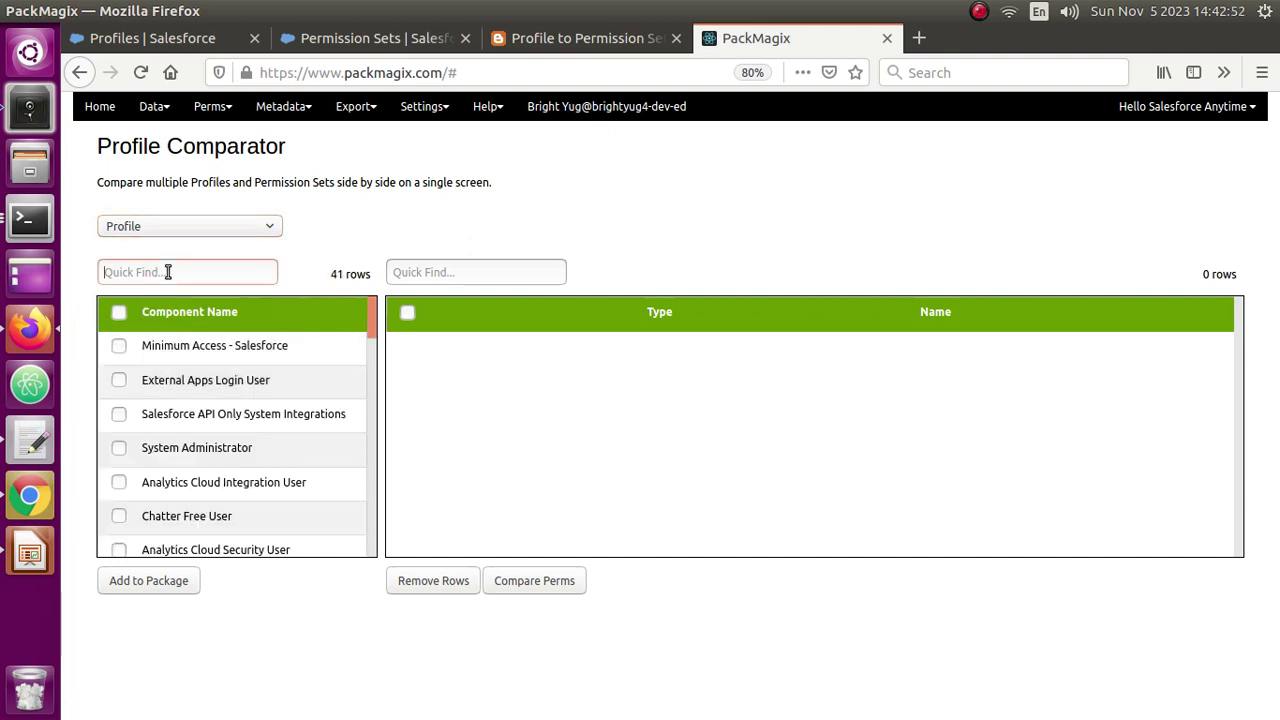
pyautogui.write('sales')
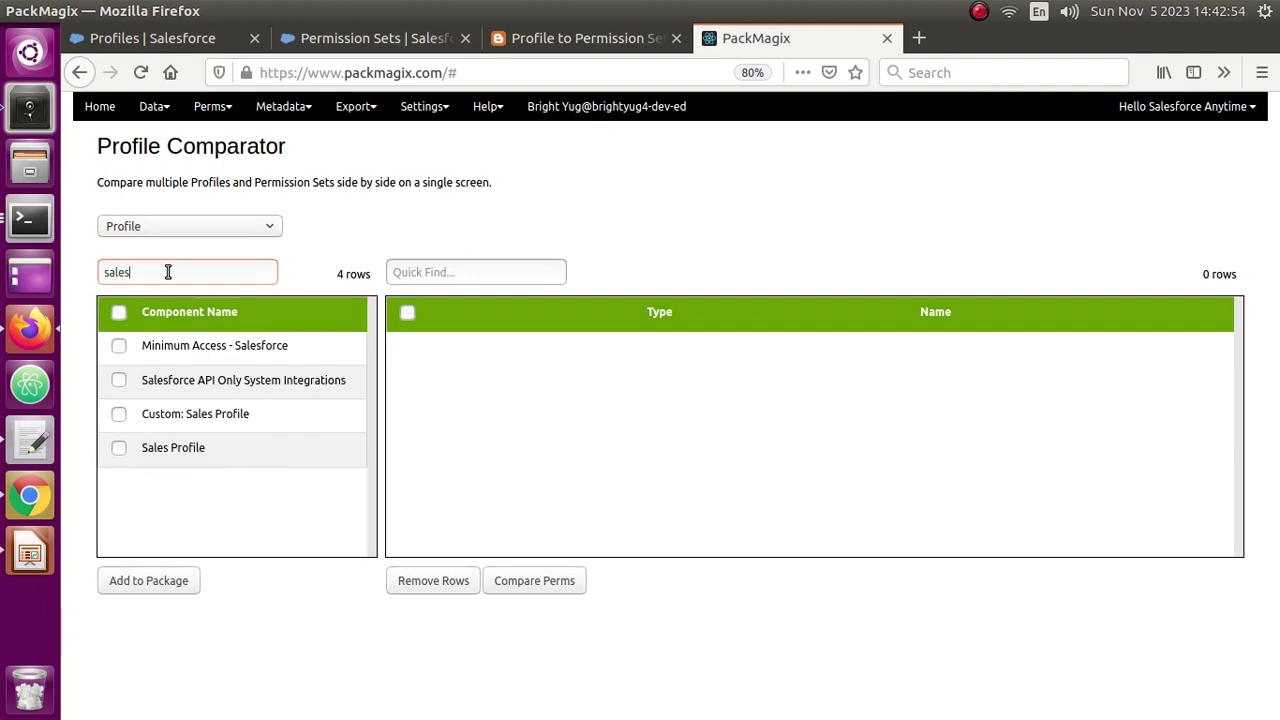
pyautogui.click(119, 414)
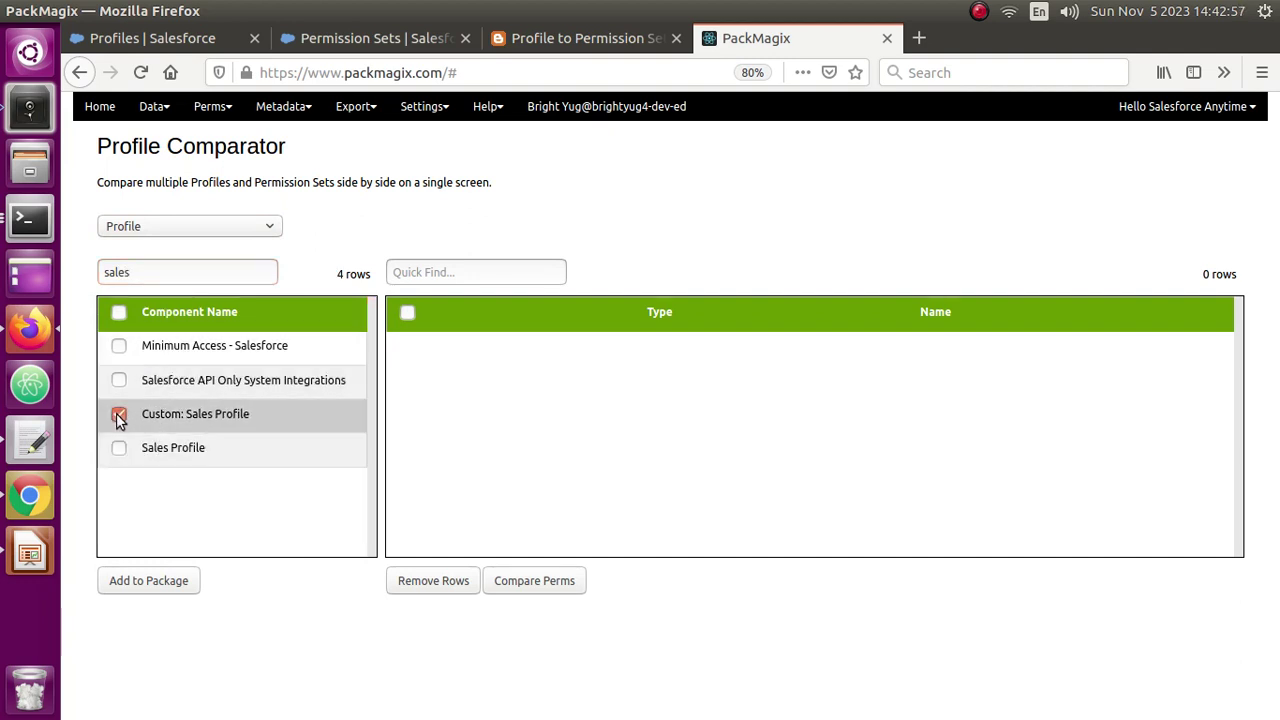
pyautogui.click(150, 580)
pyautogui.doubleClick(183, 282)
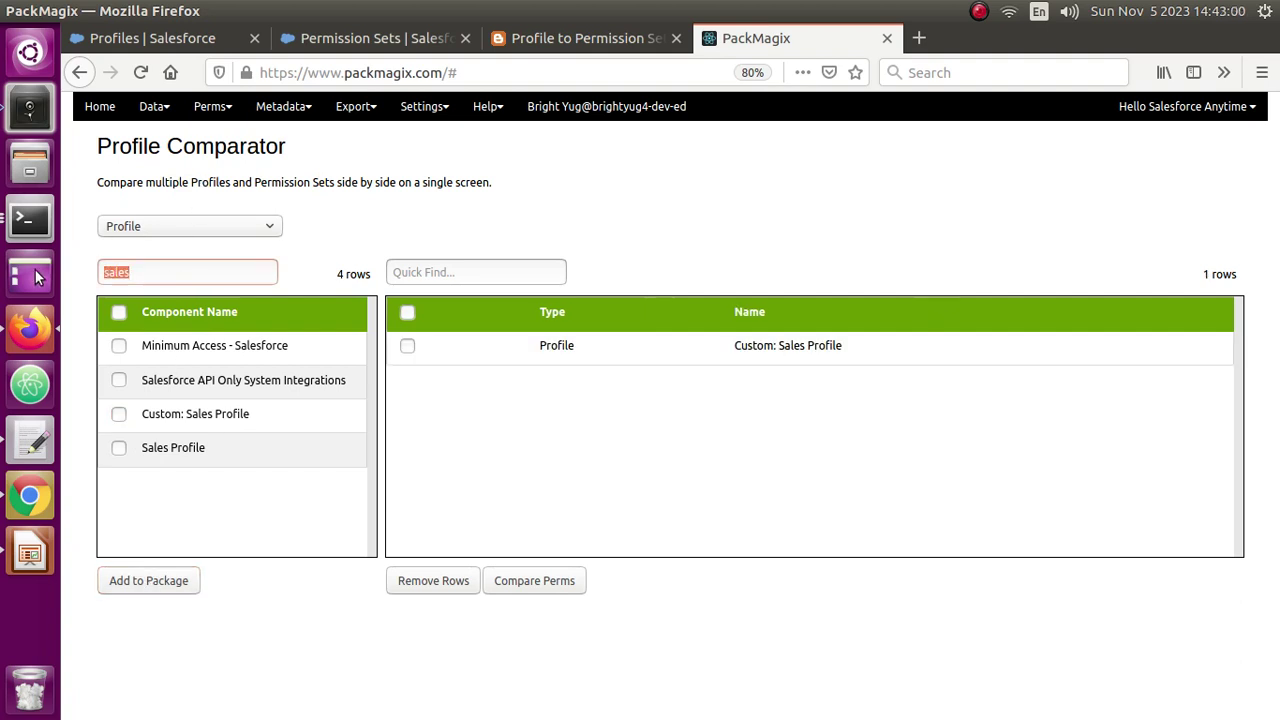
pyautogui.press('BackSpace')
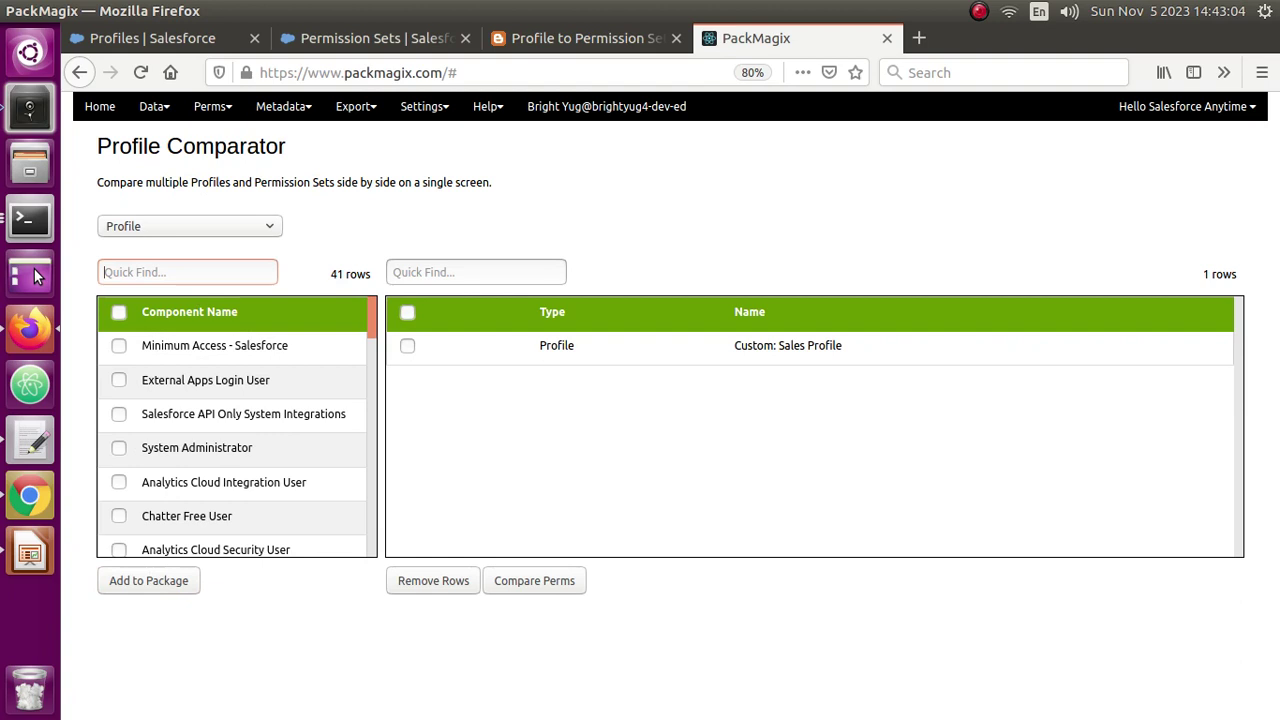
# Add the permission set Sales_Field_User_PS to the comparison package, using the filter "field".
pyautogui.click(169, 234)
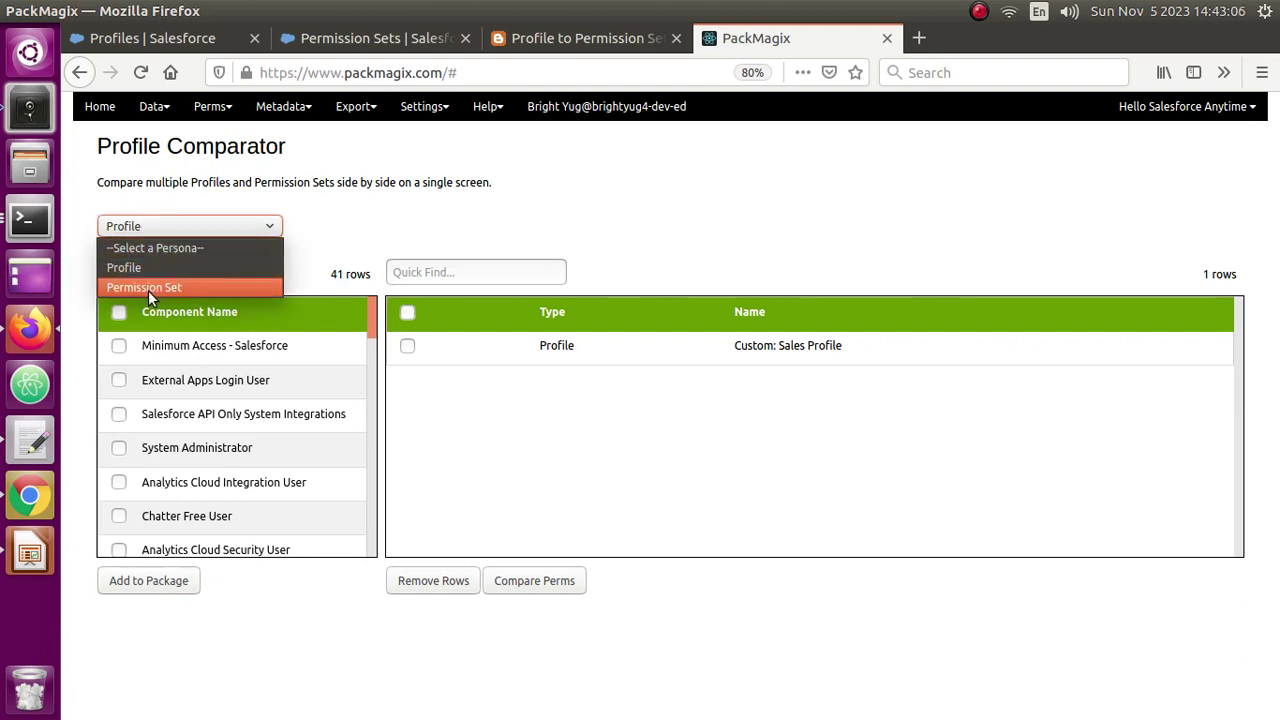
pyautogui.click(148, 287)
pyautogui.click(163, 275)
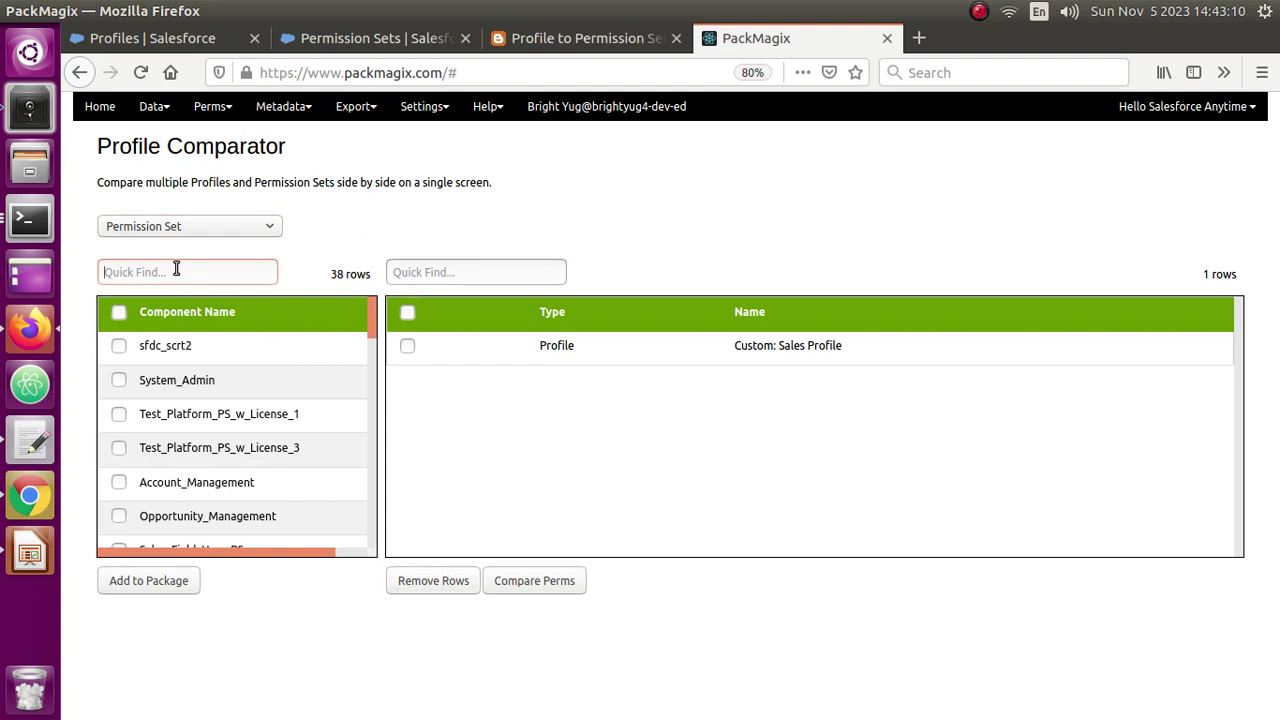
pyautogui.write('field')
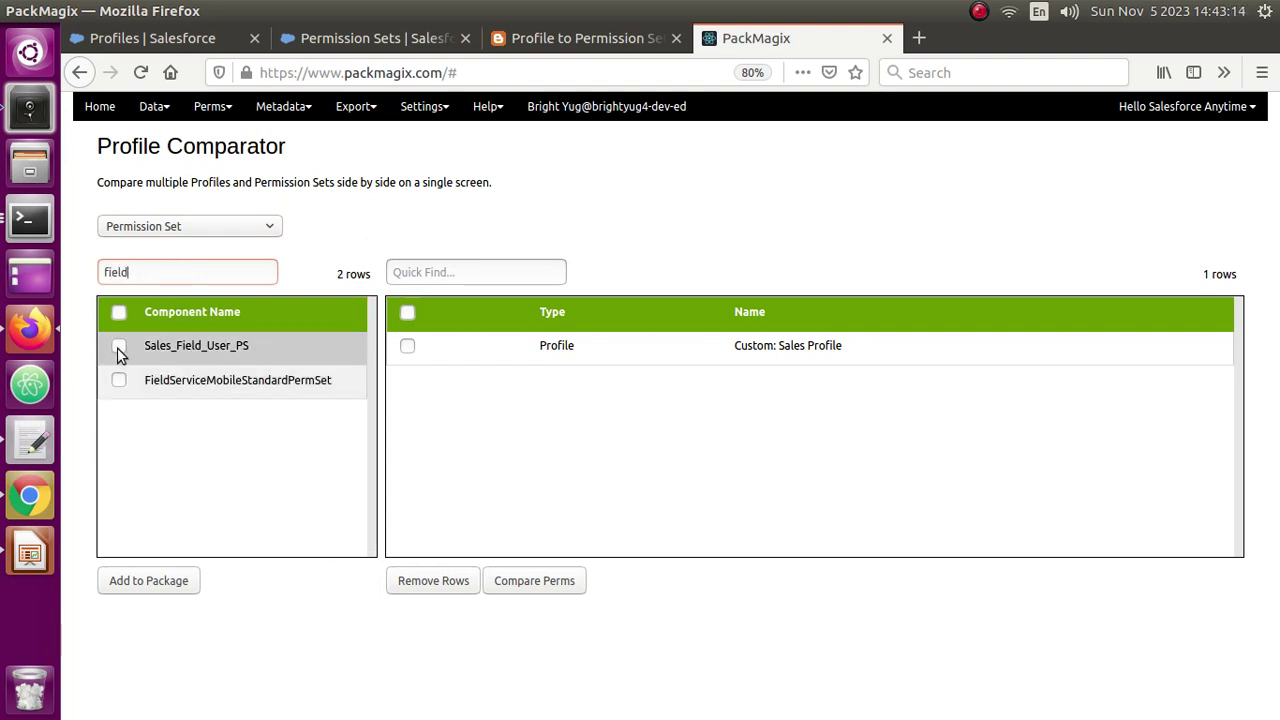
pyautogui.click(119, 347)
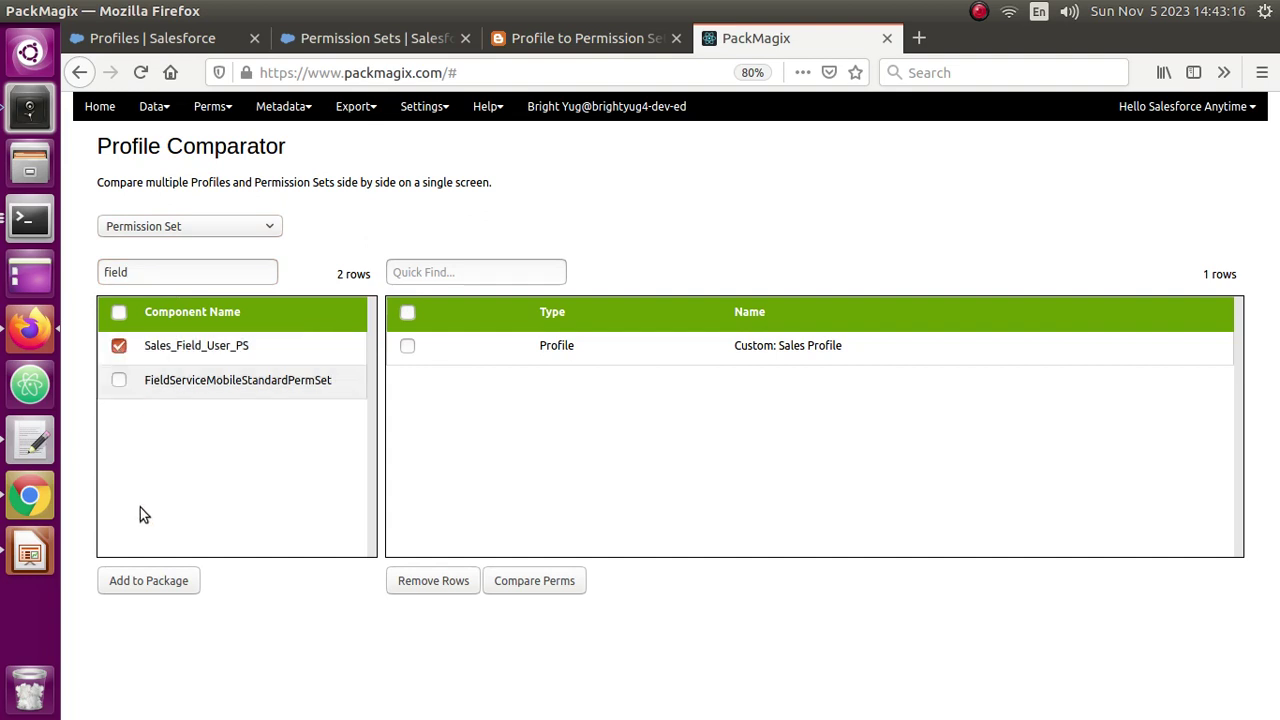
pyautogui.click(163, 588)
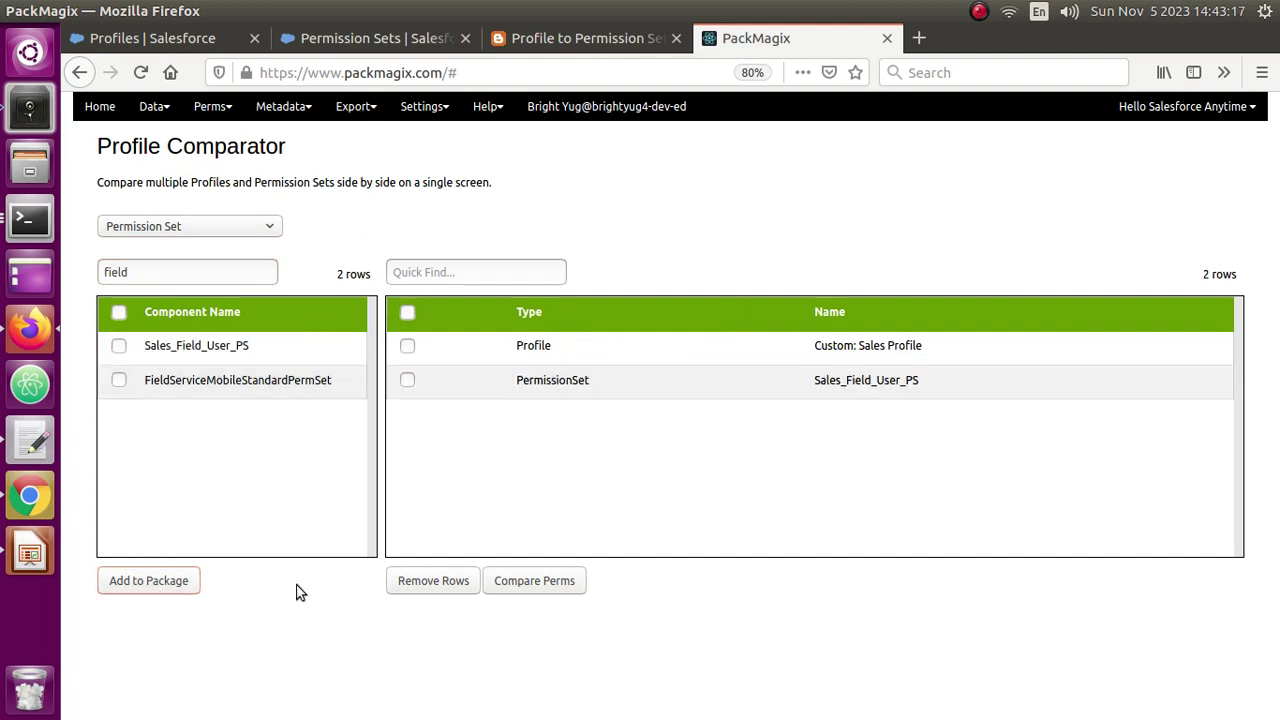
# Compare the permissions of the packaged profile and permission set, and check the two result columns named after them.
pyautogui.click(552, 583)
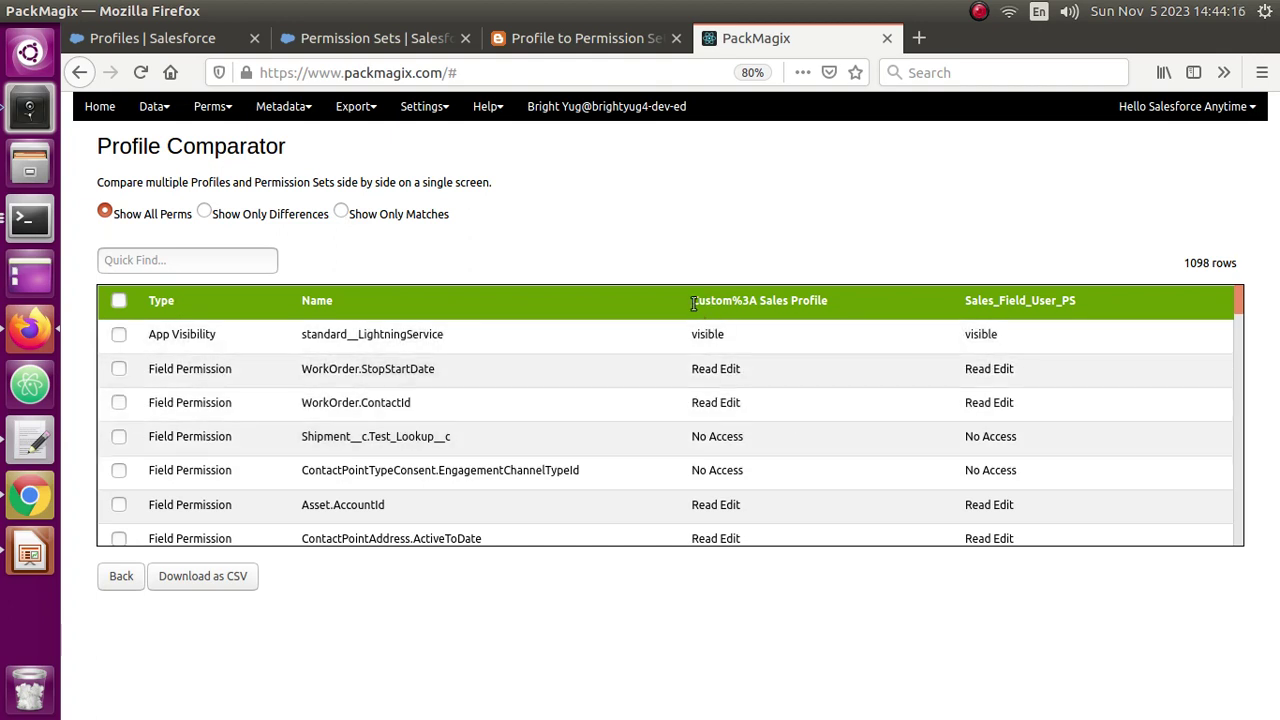
pyautogui.moveTo(691, 300); pyautogui.dragTo(829, 300)
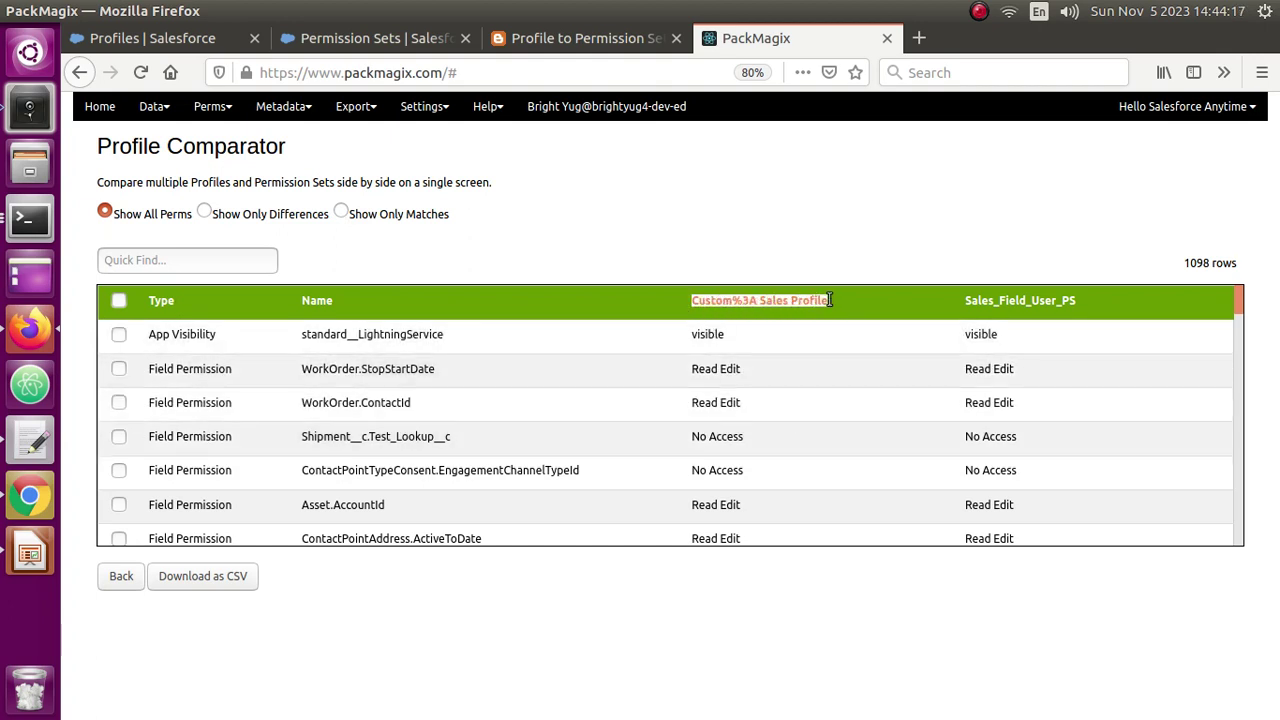
pyautogui.click(950, 304)
pyautogui.moveTo(959, 302); pyautogui.dragTo(1053, 307)
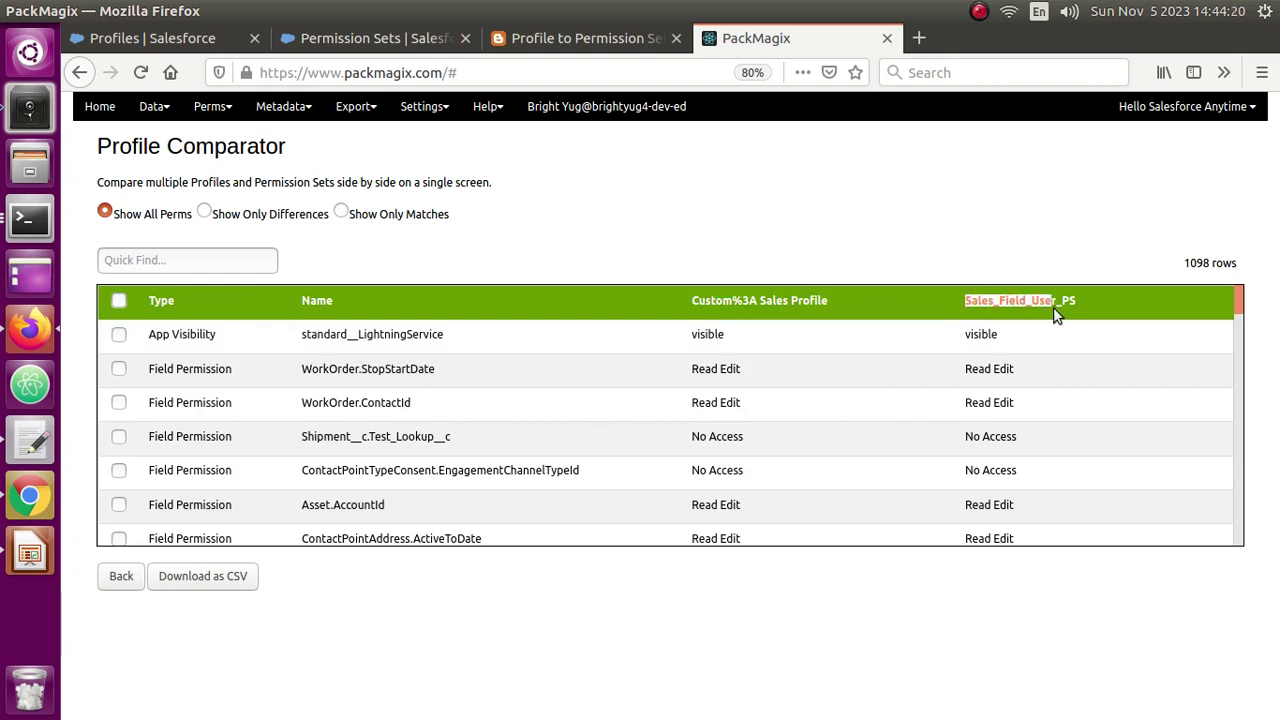
# Show only the matching permissions and examine the field, object and app access that the profile and permission set share.
pyautogui.click(347, 228)
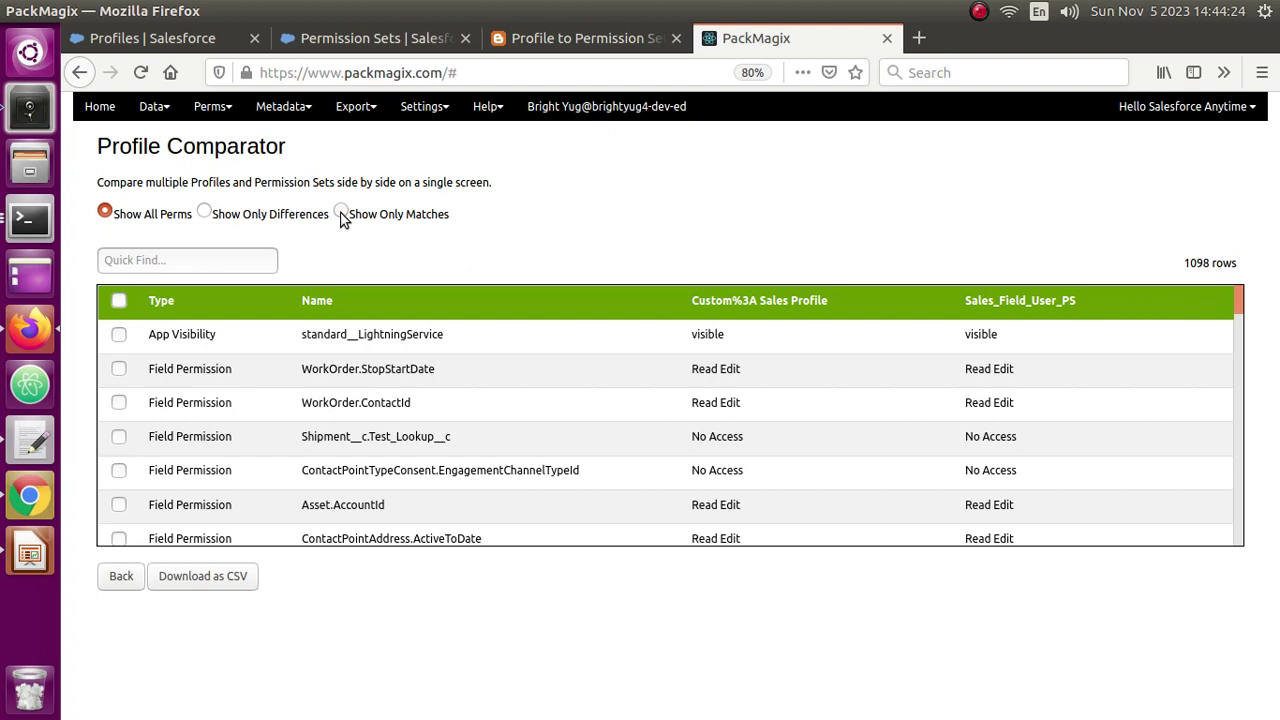
pyautogui.click(341, 214)
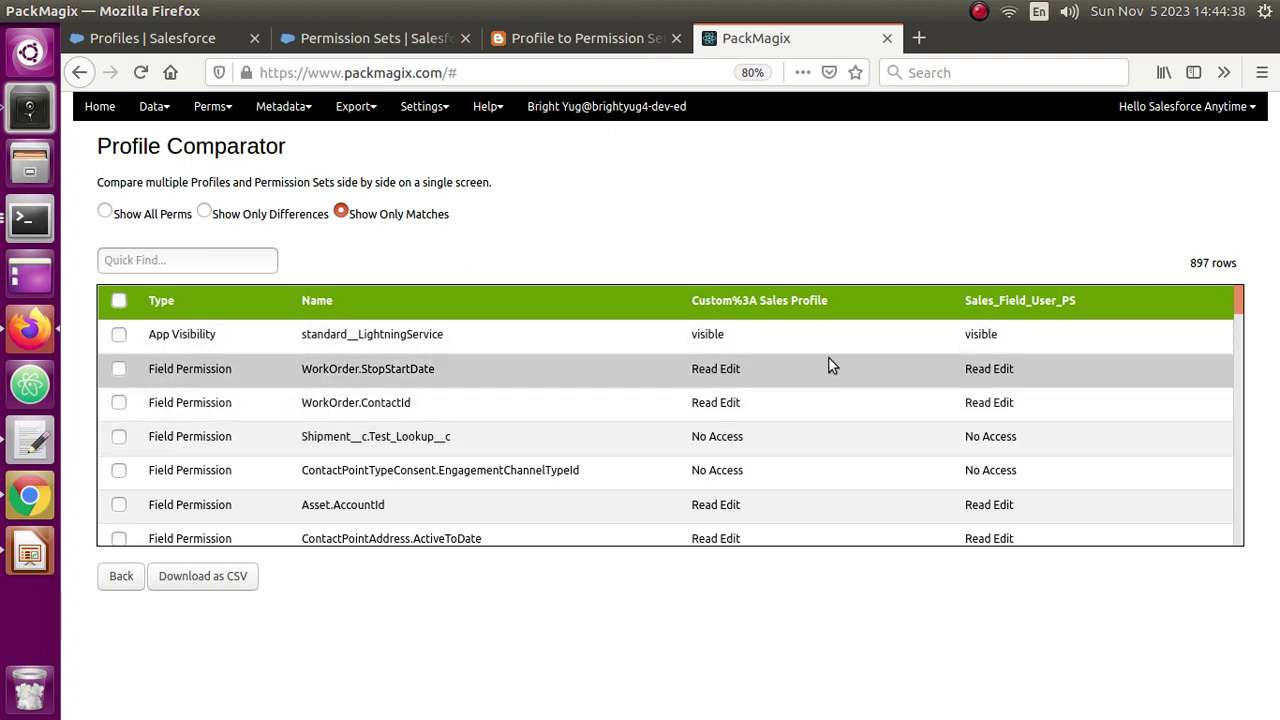
pyautogui.scroll(-3, 225, 410)
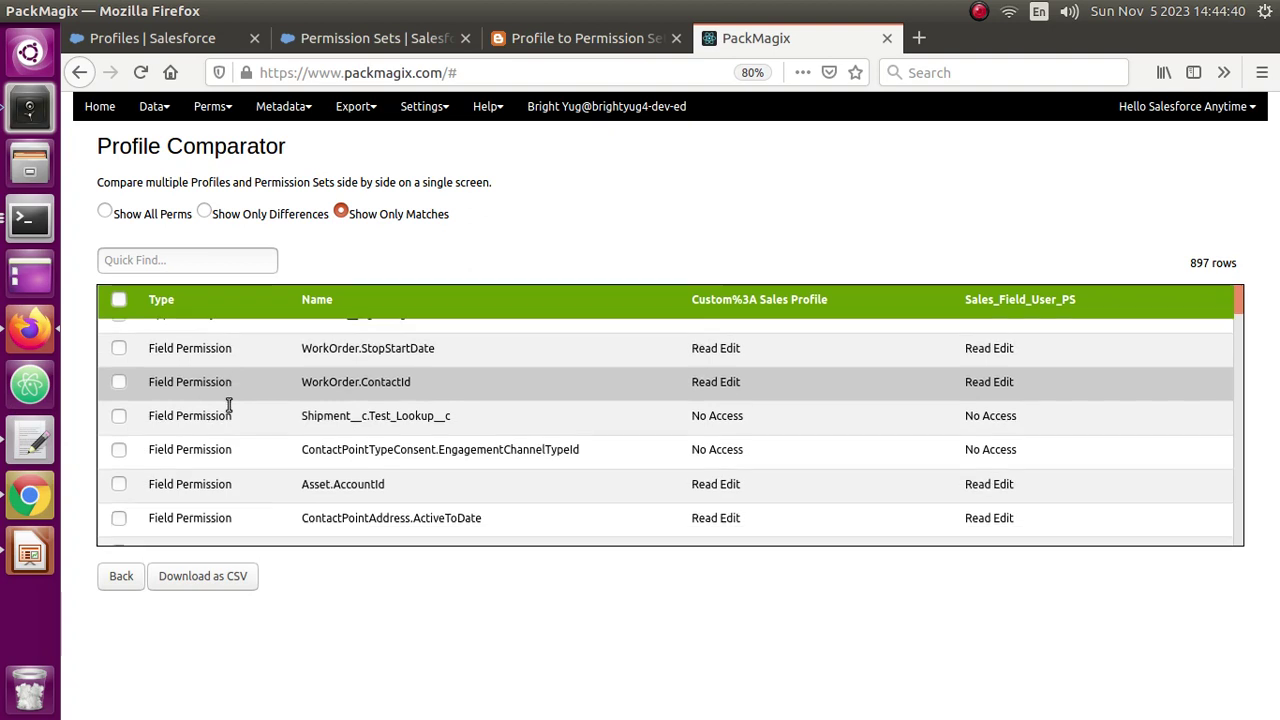
pyautogui.scroll(-10, 223, 413)
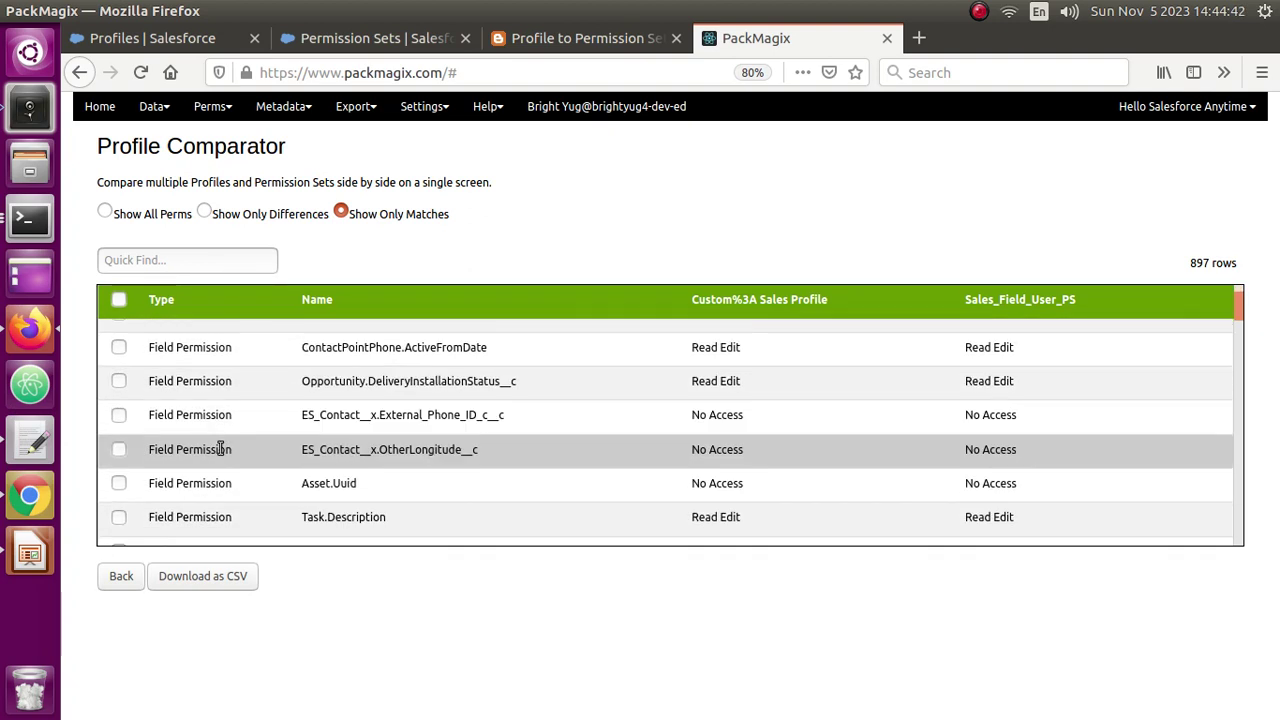
pyautogui.scroll(-10, 222, 455)
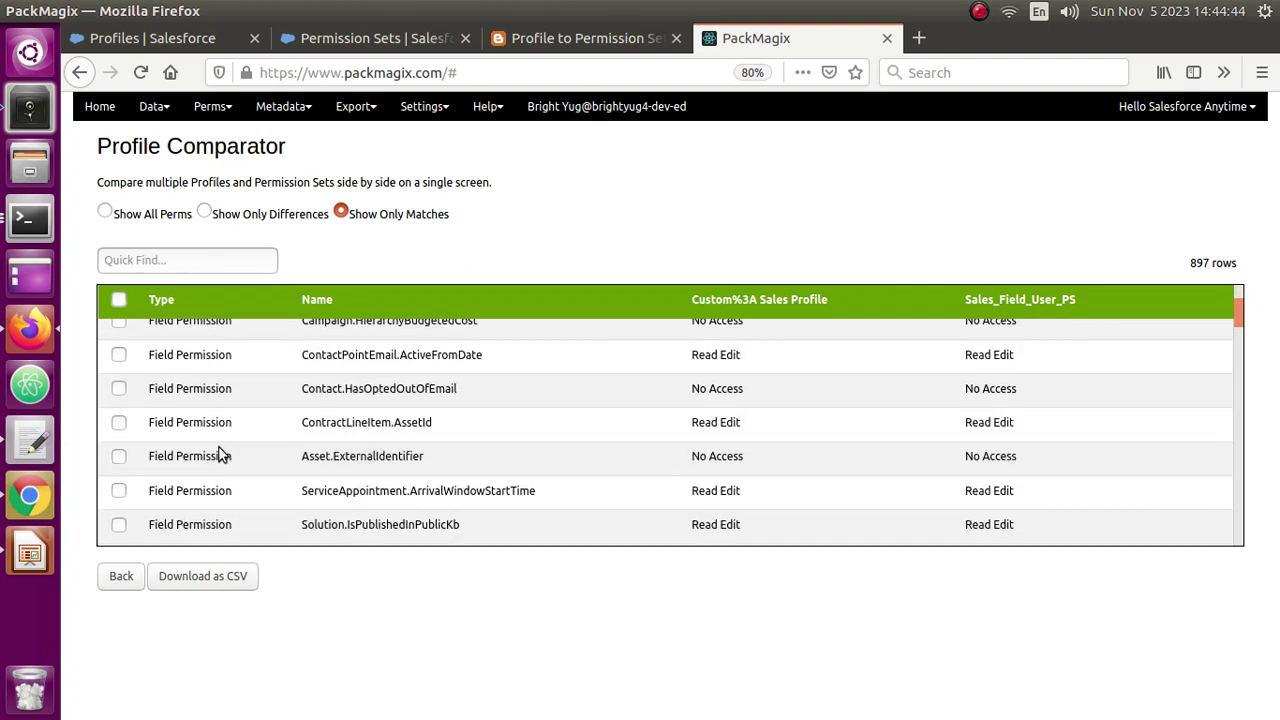
pyautogui.scroll(-8, 220, 455)
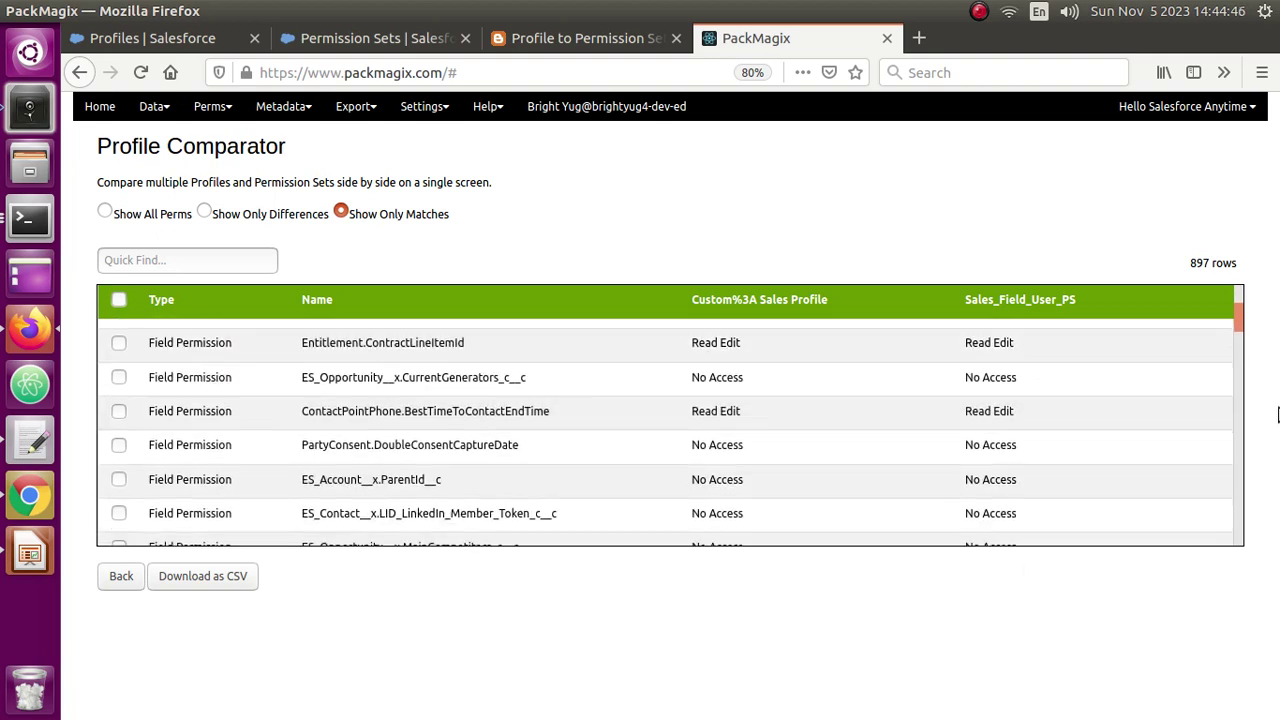
pyautogui.moveTo(1237, 318); pyautogui.dragTo(1277, 556)
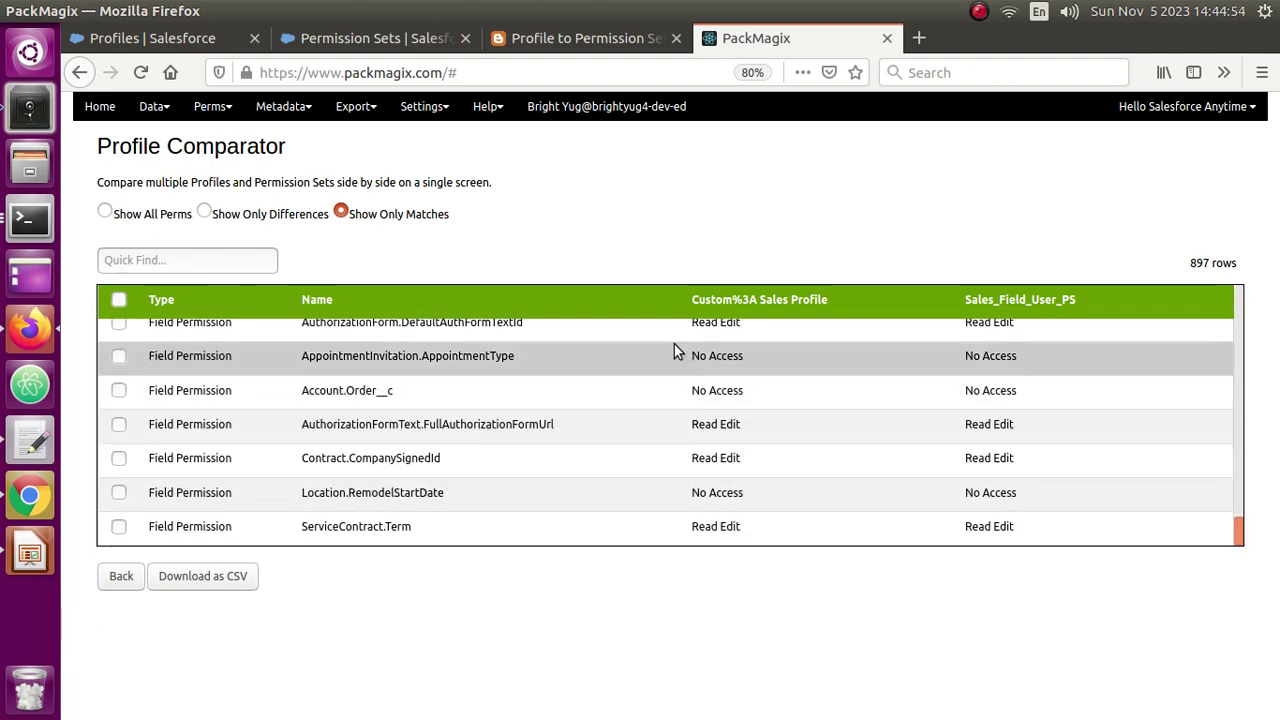
pyautogui.scroll(5, 411, 453)
pyautogui.scroll(8, 396, 452)
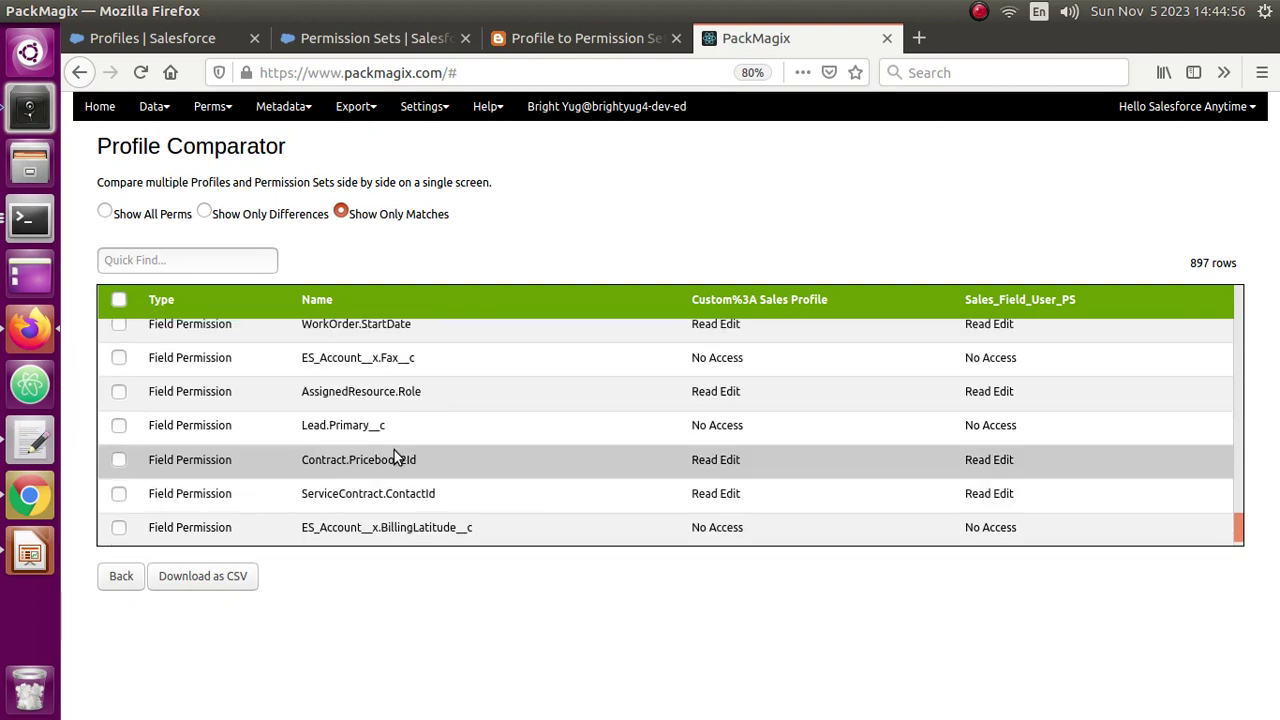
pyautogui.scroll(8, 396, 456)
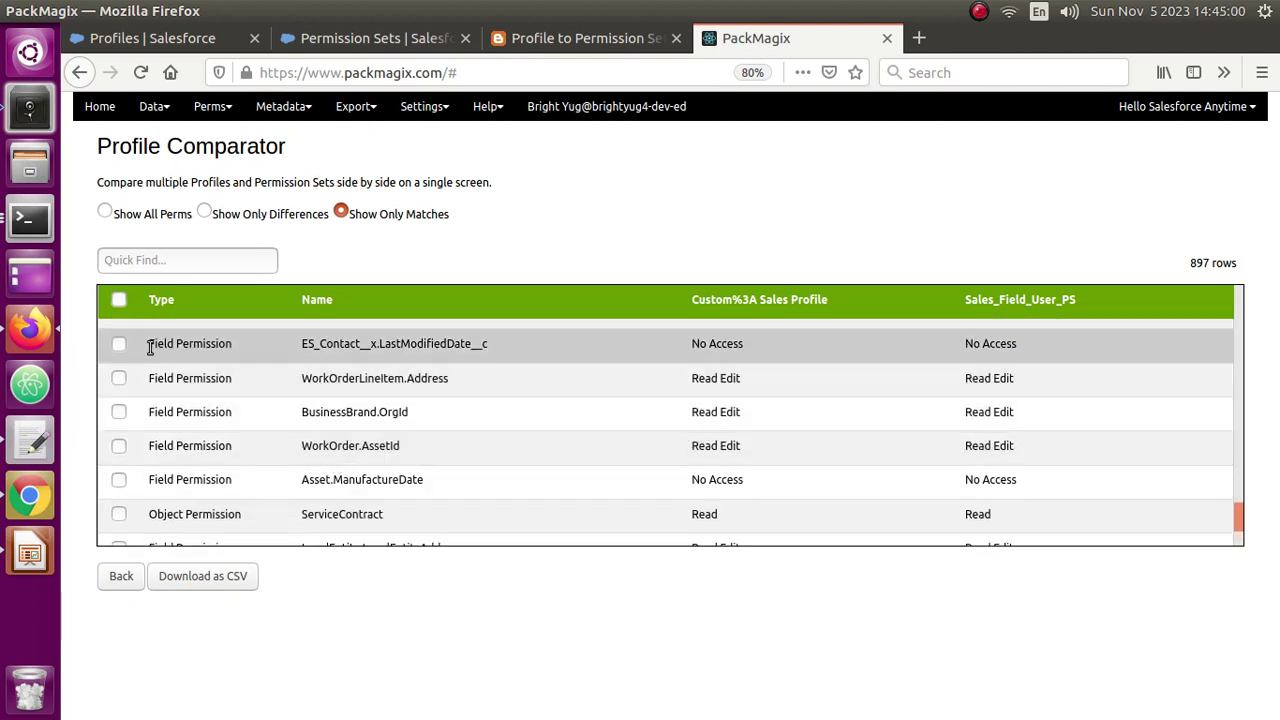
pyautogui.moveTo(150, 346); pyautogui.dragTo(516, 362)
pyautogui.click(414, 400)
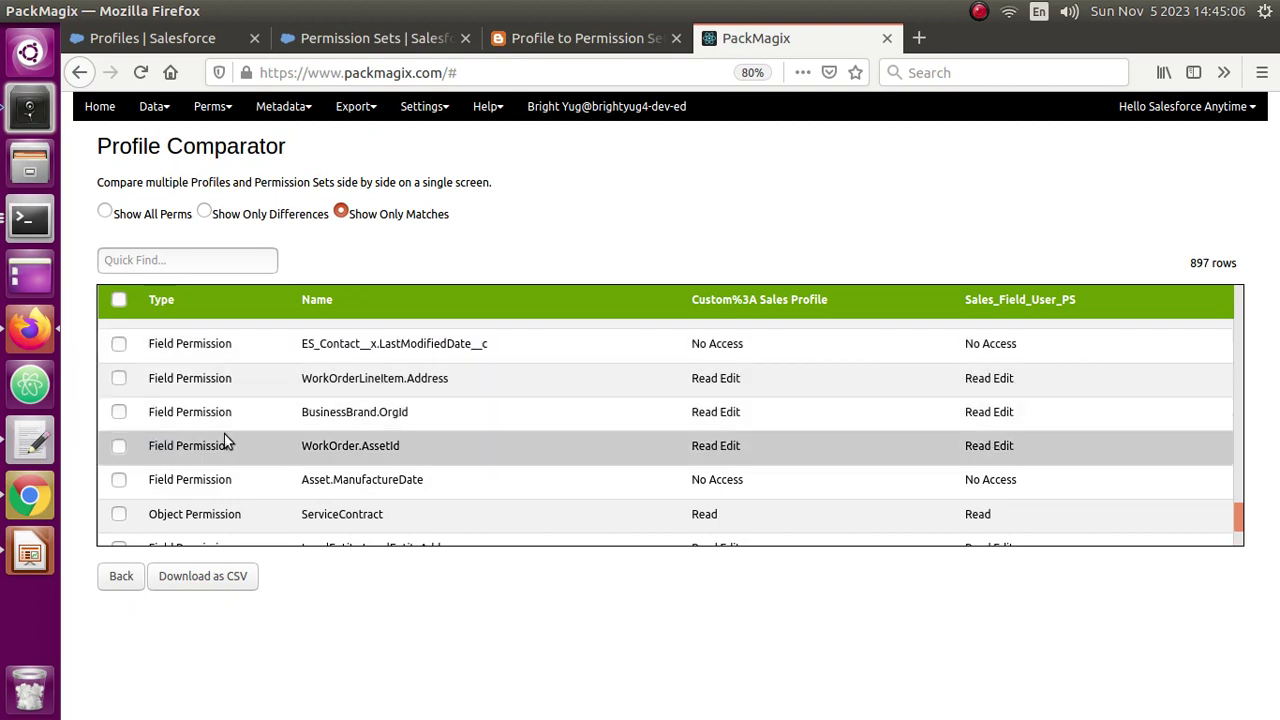
pyautogui.scroll(3, 225, 438)
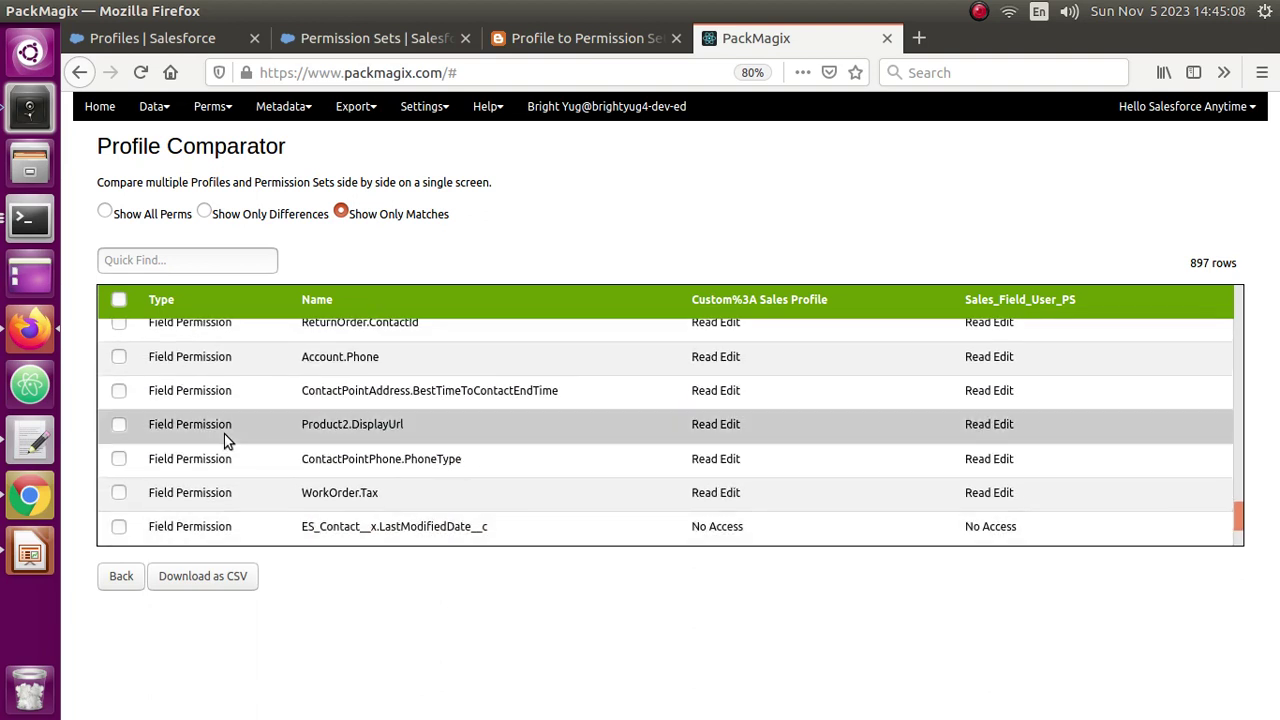
pyautogui.scroll(3, 225, 440)
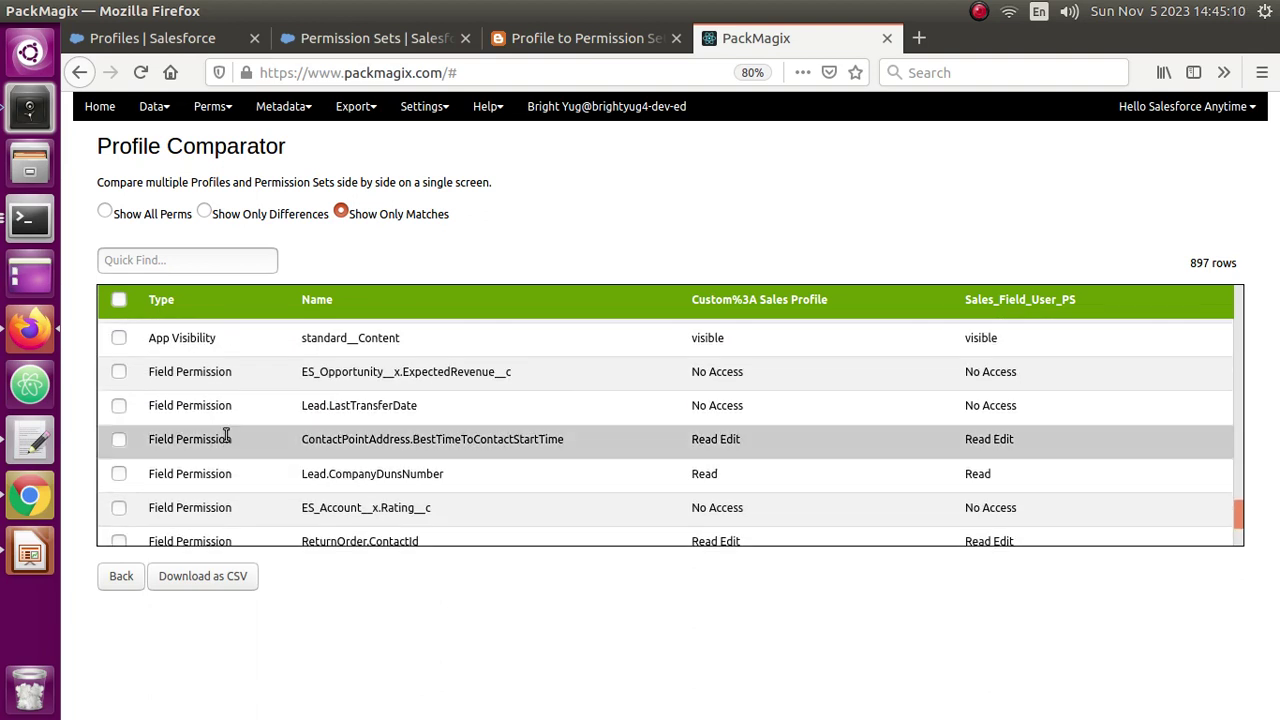